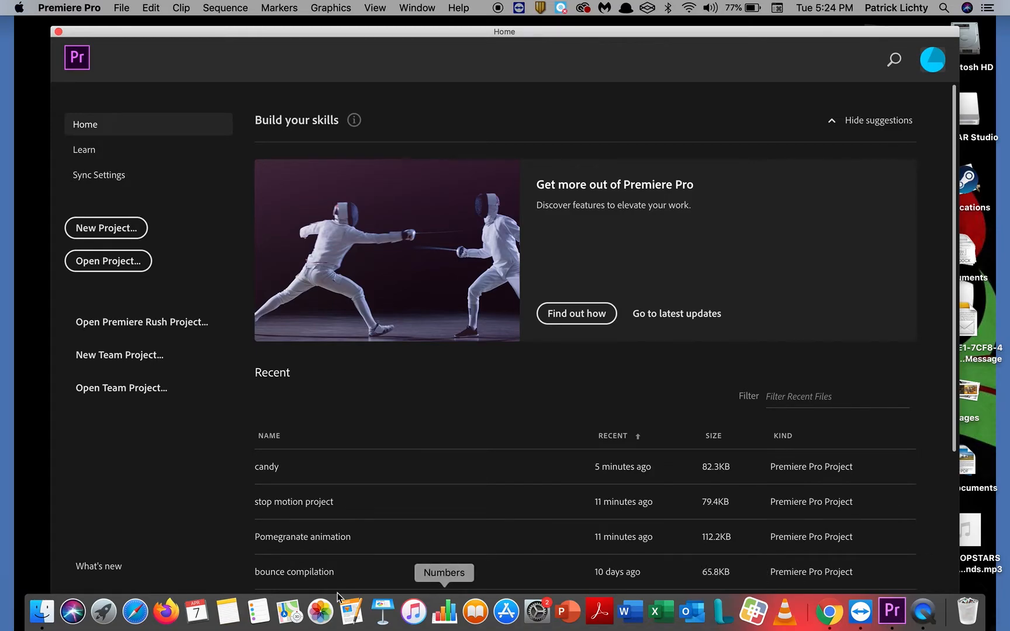
# Create a new project named candy in the Premiere Project folder, overwriting the existing project of that name.
pyautogui.click(128, 228)
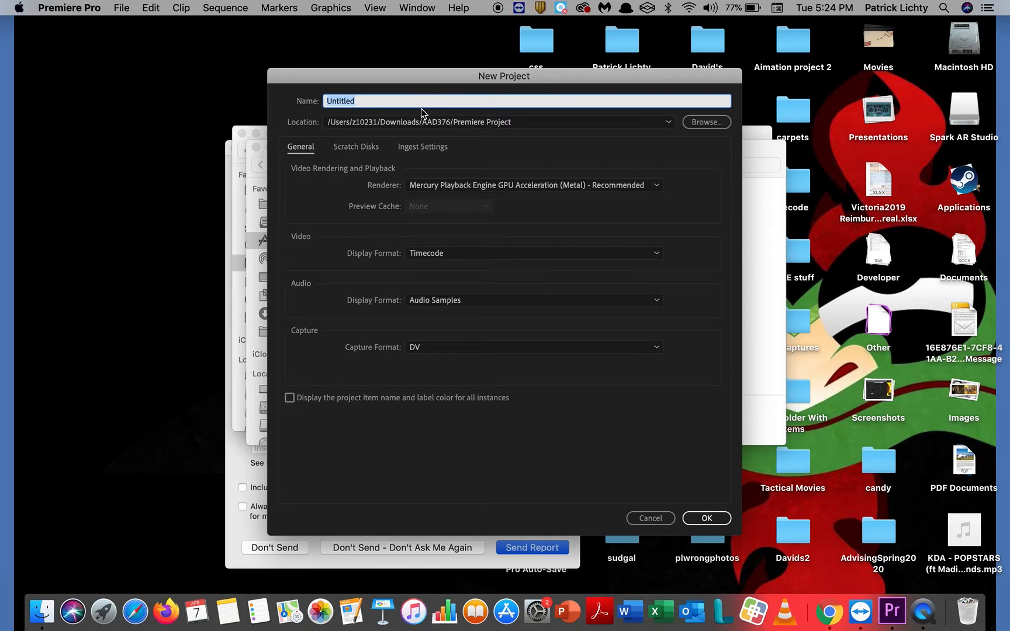
pyautogui.write('candy')
pyautogui.click(708, 517)
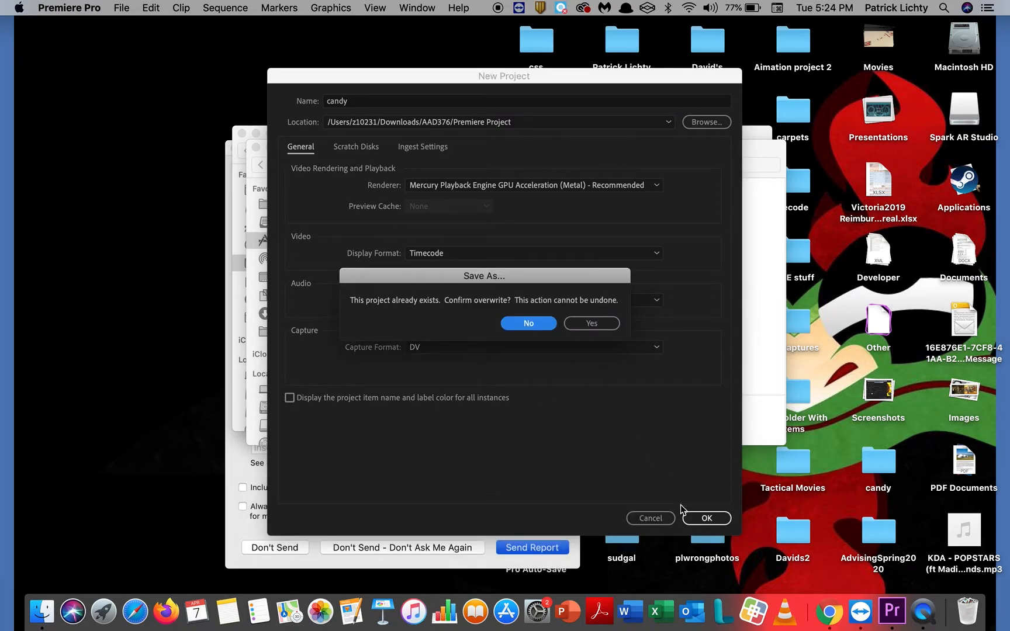
pyautogui.click(583, 324)
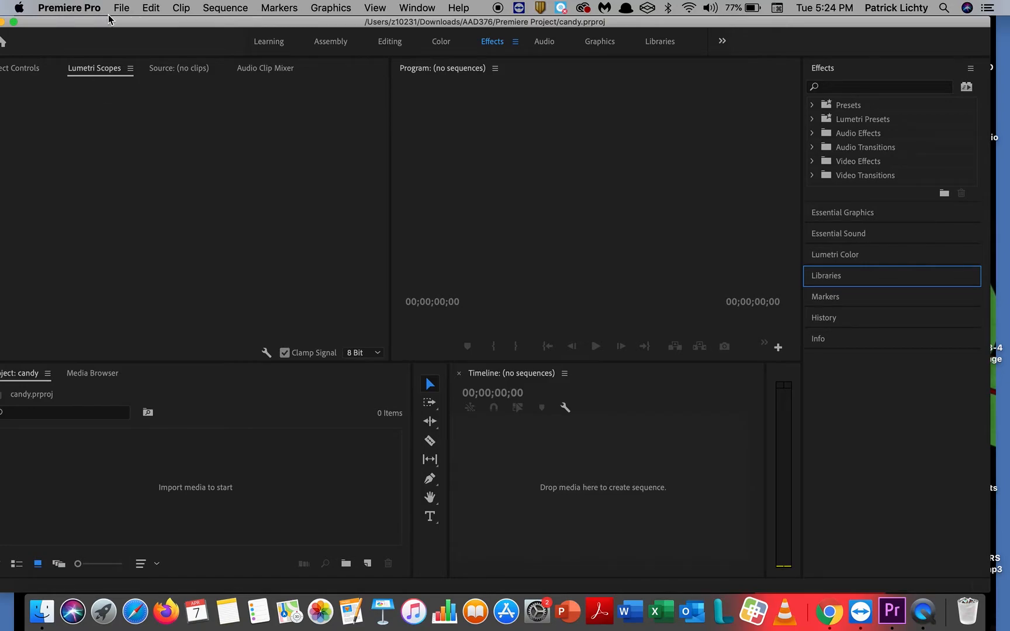
# Create a new sequence from the ARRI 1080p 24 preset, keeping the default name Sequence 01.
pyautogui.click(126, 10)
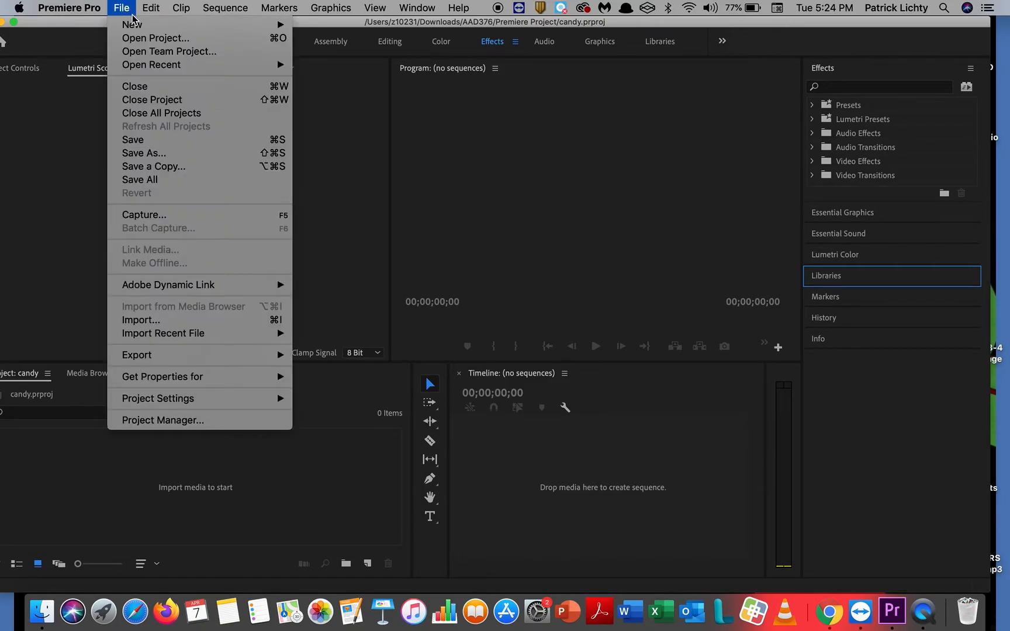
pyautogui.moveTo(171, 25)
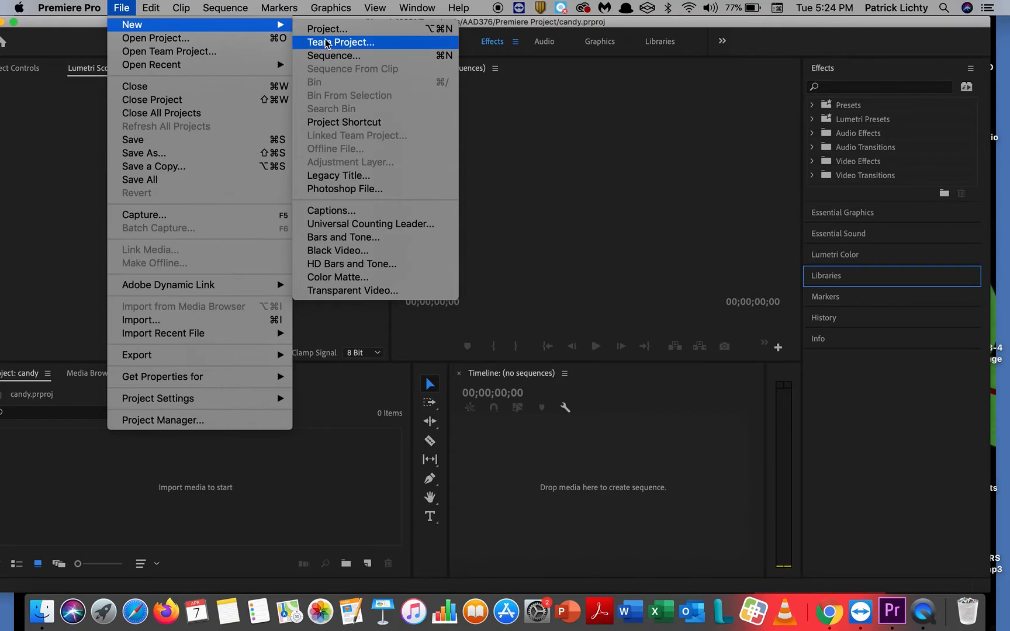
pyautogui.click(331, 55)
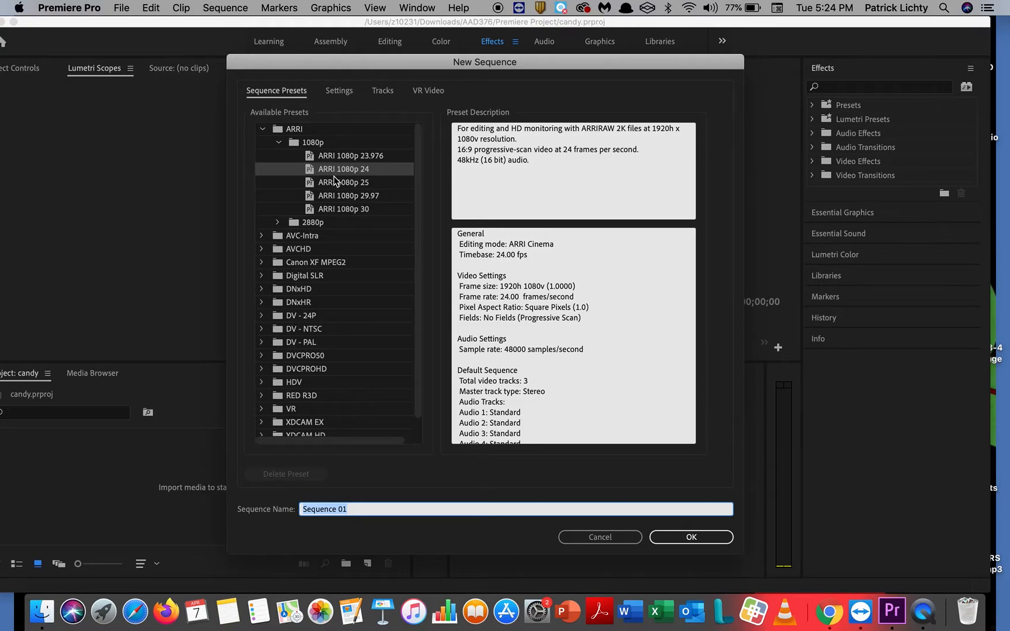
pyautogui.click(688, 539)
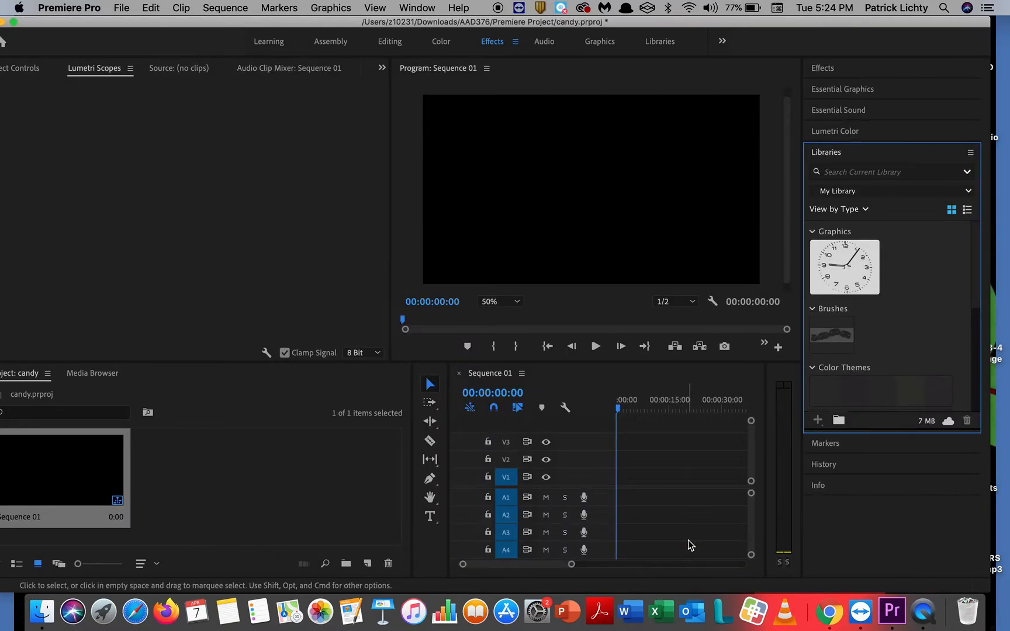
# Open the application preferences and find the Timeline settings category.
pyautogui.click(76, 8)
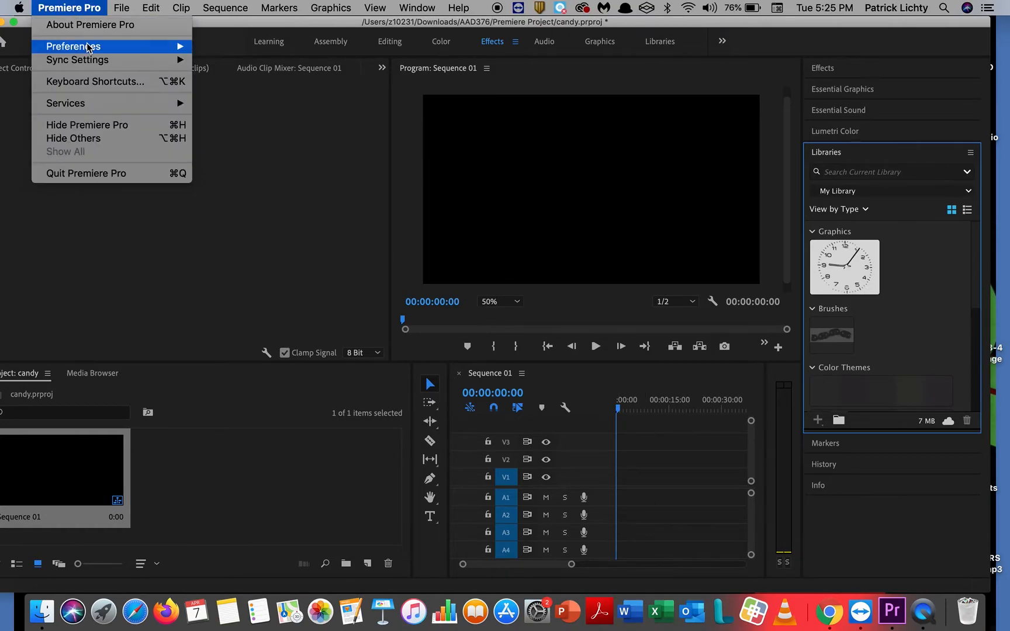
pyautogui.moveTo(117, 46)
pyautogui.click(217, 44)
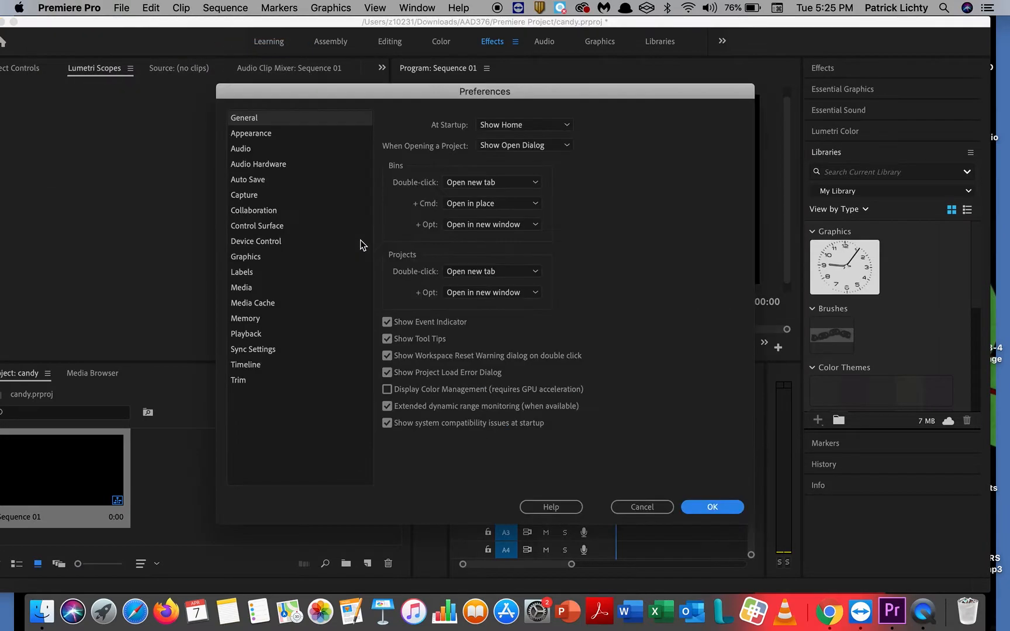
pyautogui.click(248, 317)
pyautogui.click(248, 288)
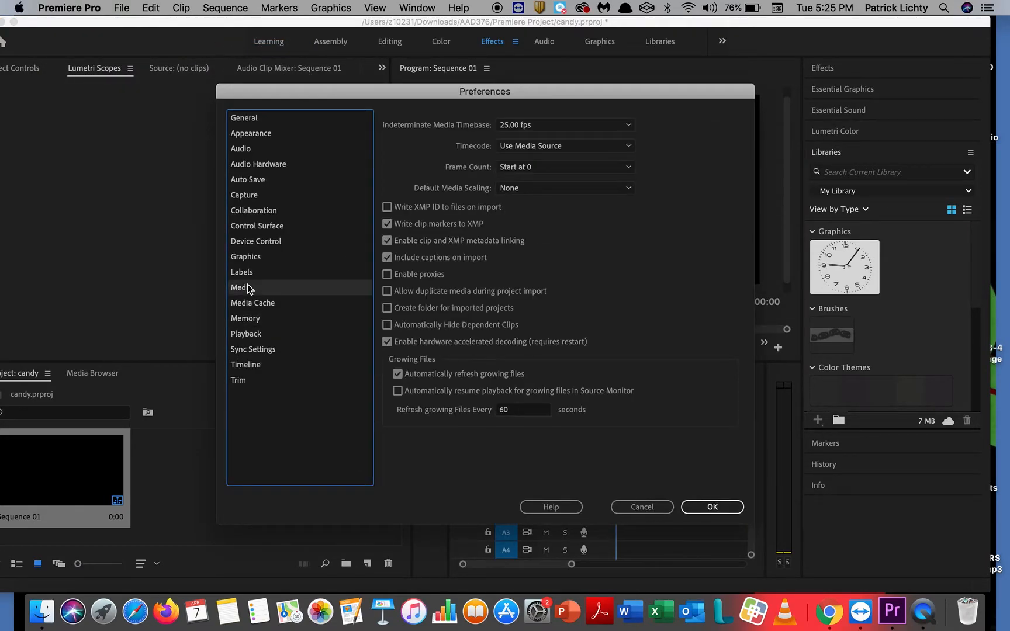
pyautogui.click(250, 261)
pyautogui.press('Down')
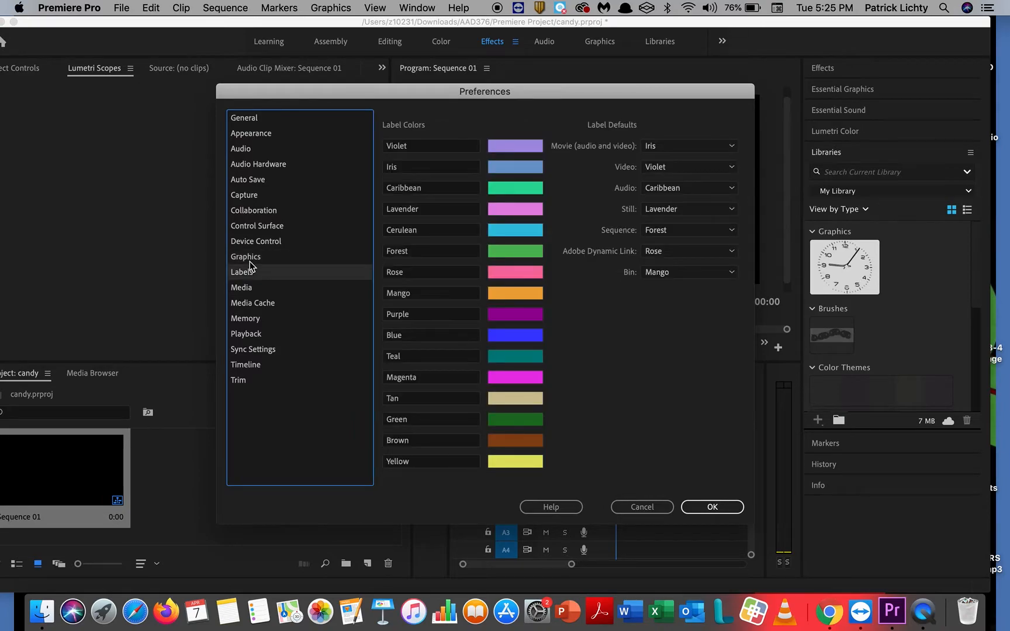
pyautogui.press('Down')
pyautogui.press('Down')
pyautogui.press('Down')
pyautogui.press('Down')
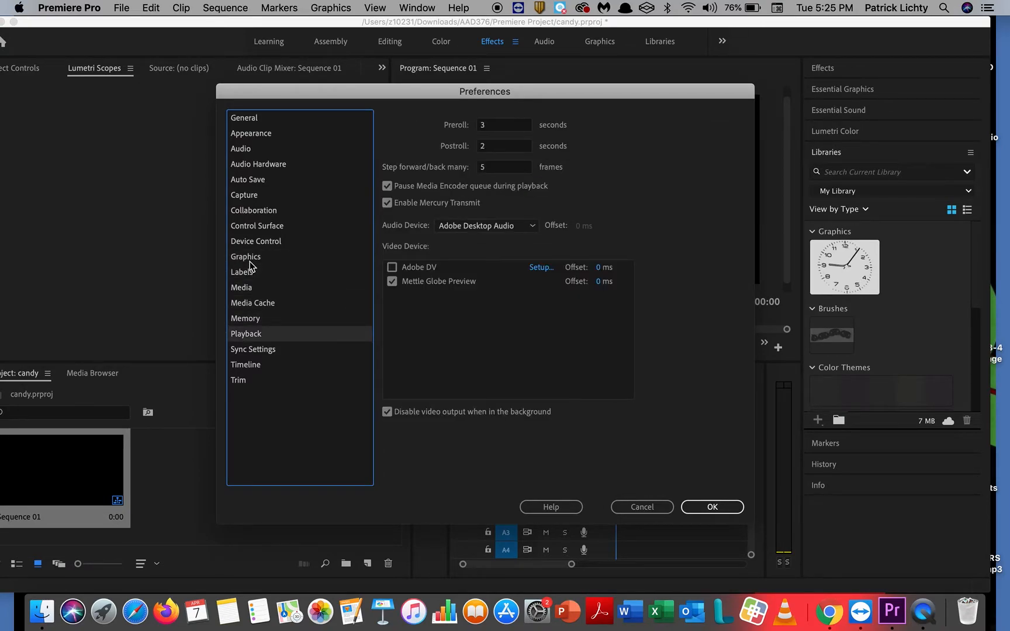
pyautogui.press('Down')
pyautogui.press('Down')
pyautogui.press('Down')
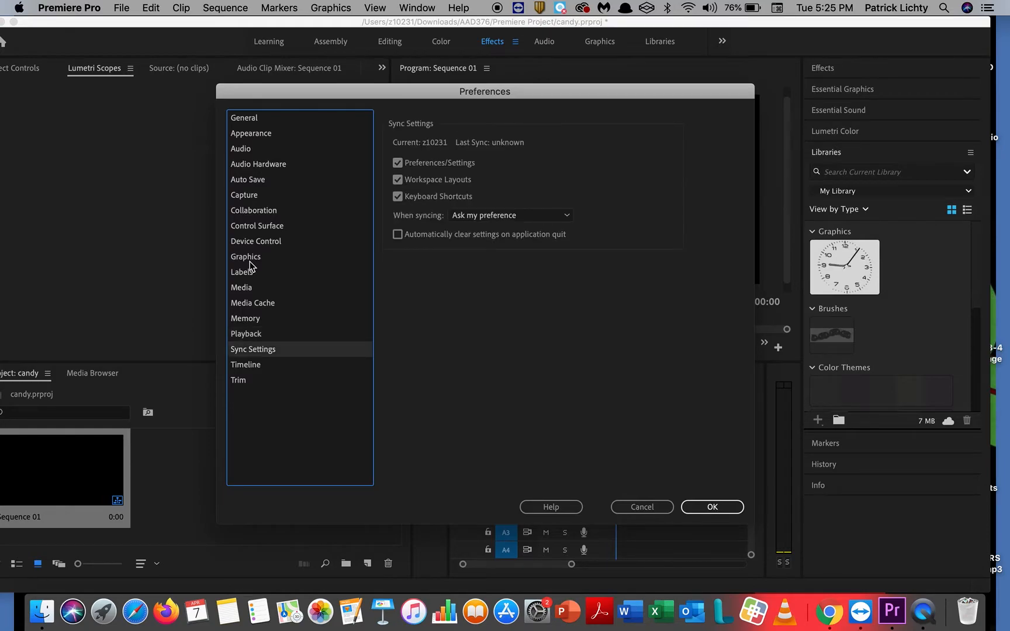
pyautogui.press('Up')
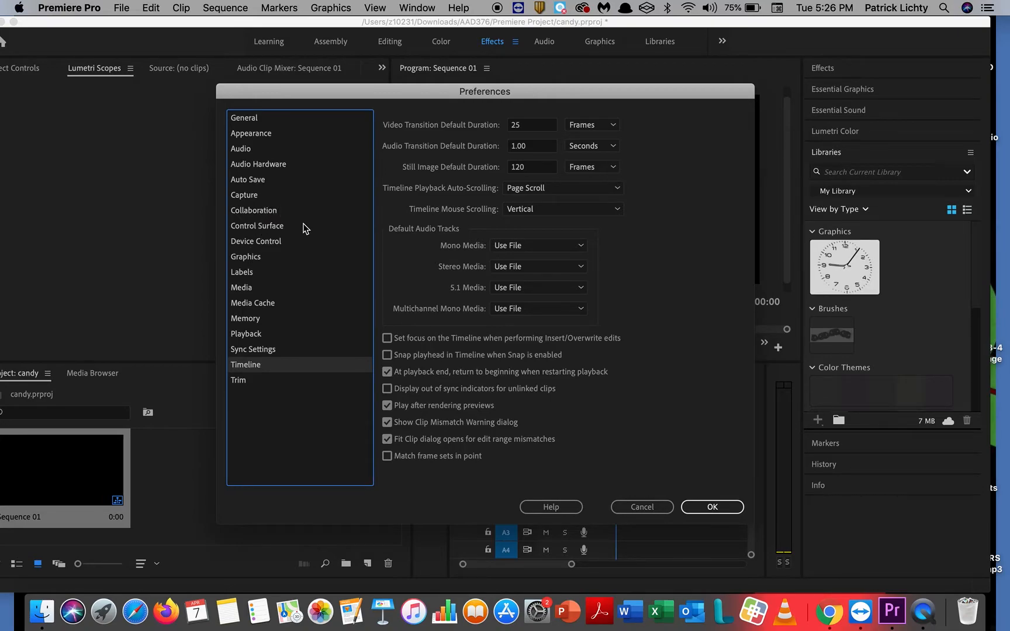
# Set the Still Image Default Duration to 3 frames and apply the preferences.
pyautogui.click(533, 170)
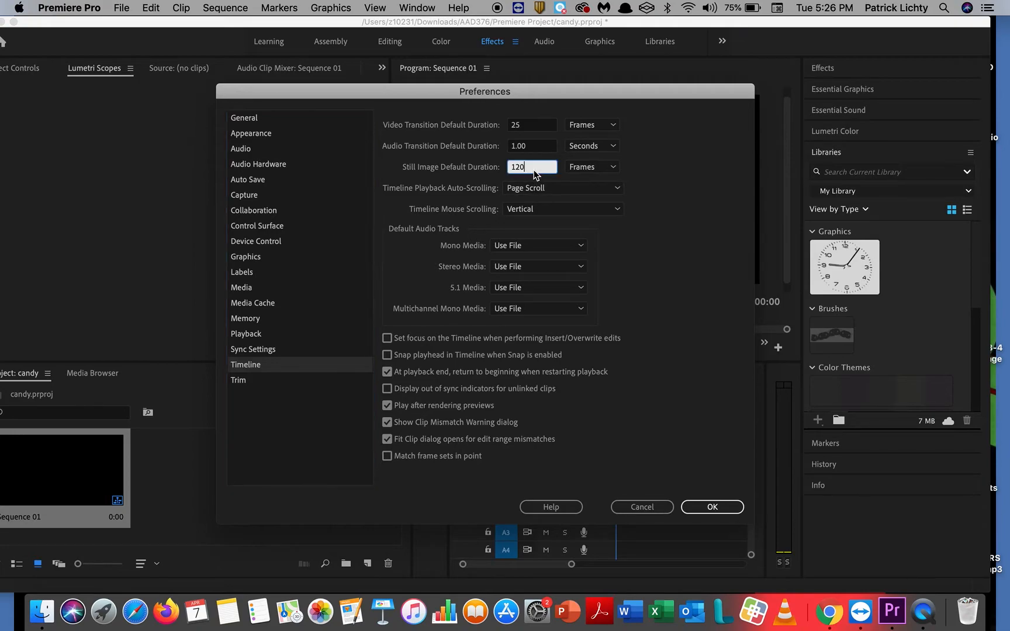
pyautogui.moveTo(533, 170); pyautogui.dragTo(503, 168)
pyautogui.write('3')
pyautogui.click(428, 134)
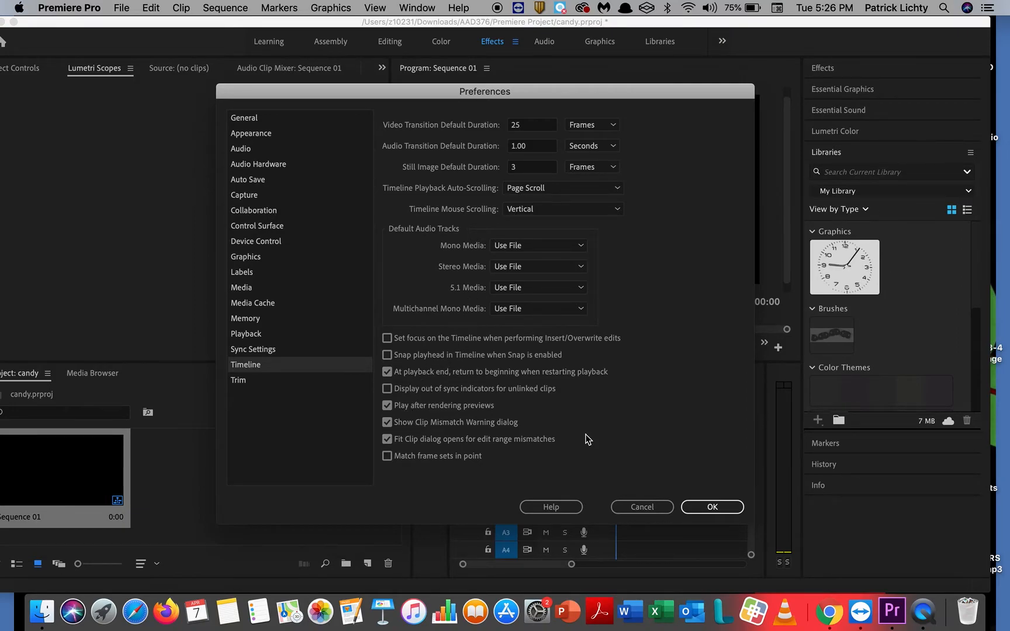
pyautogui.click(720, 508)
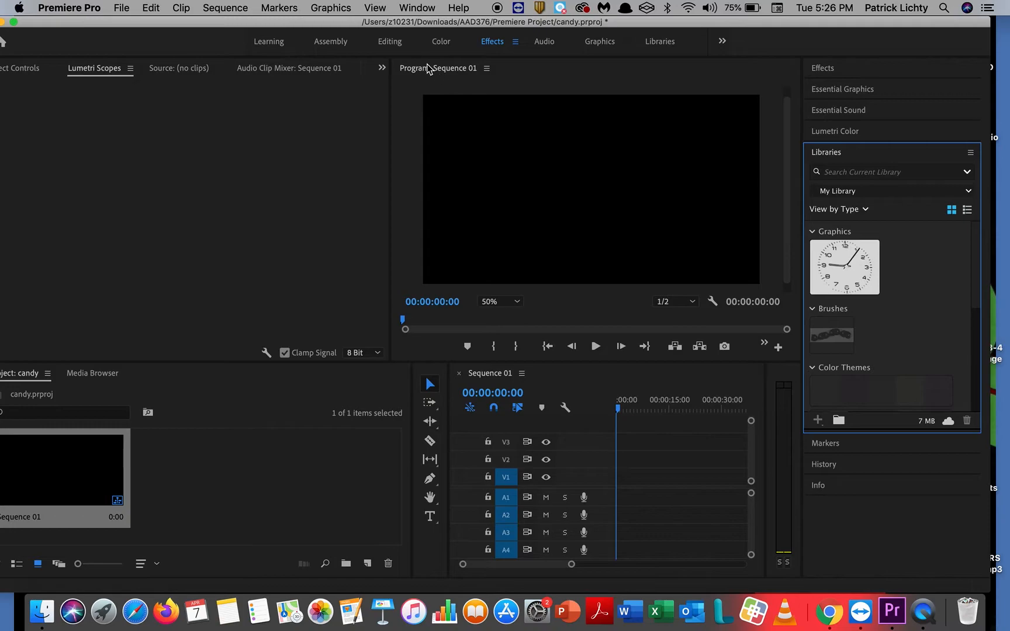
# Switch to the Editing workspace and fit the project window to the screen.
pyautogui.click(388, 41)
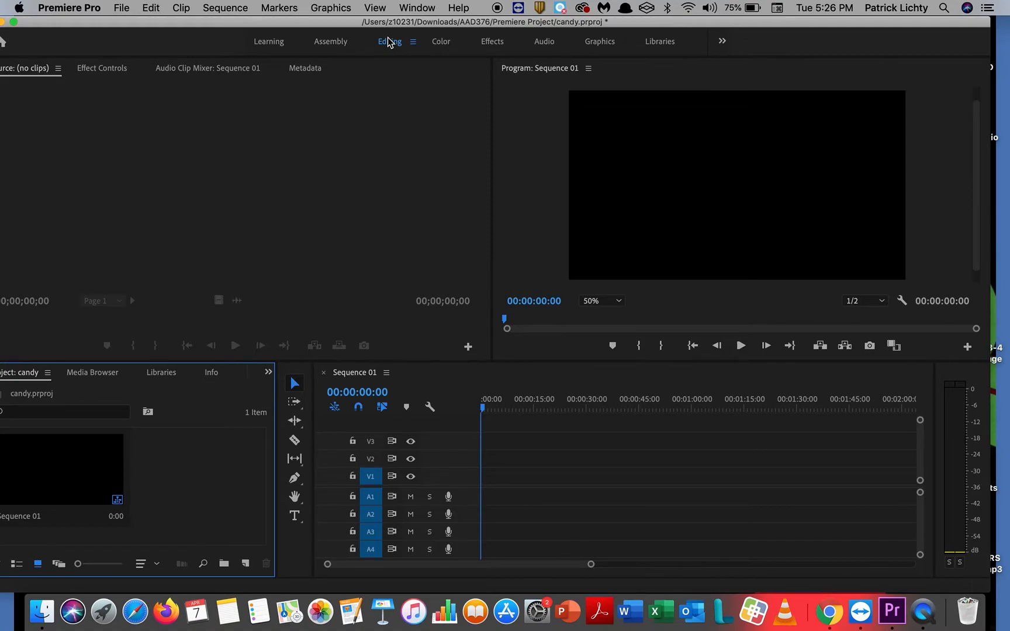
pyautogui.doubleClick(76, 22)
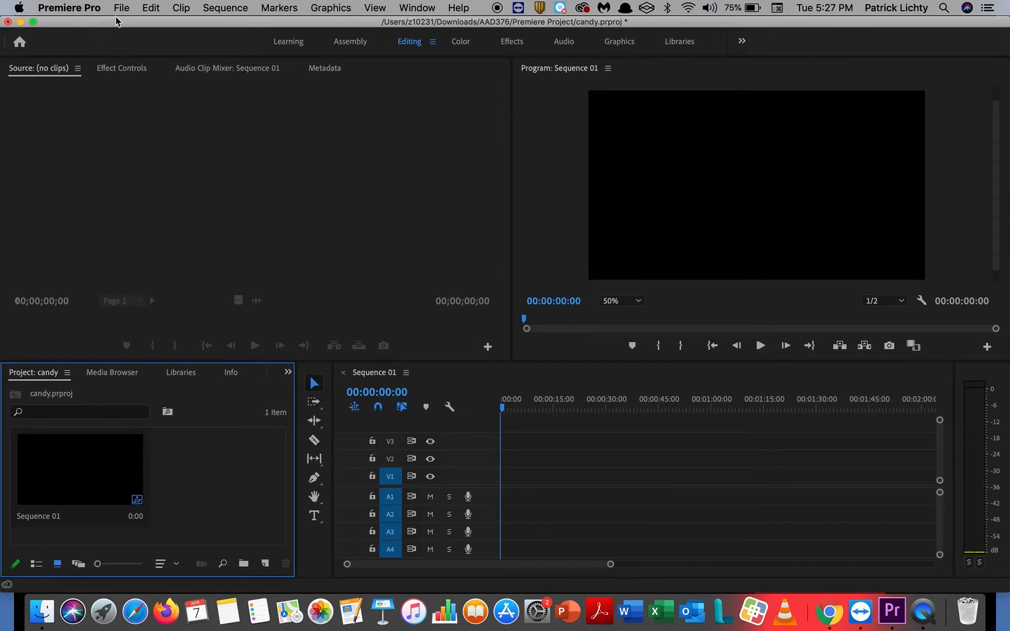
# Start a media import and browse to the candy folder on the Desktop.
pyautogui.click(124, 9)
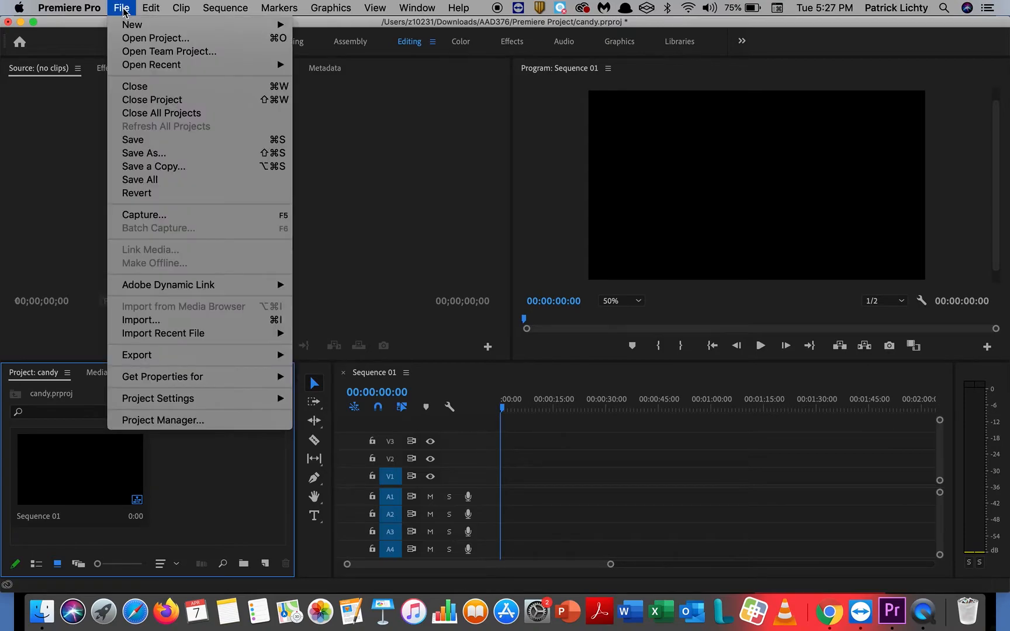
pyautogui.click(229, 324)
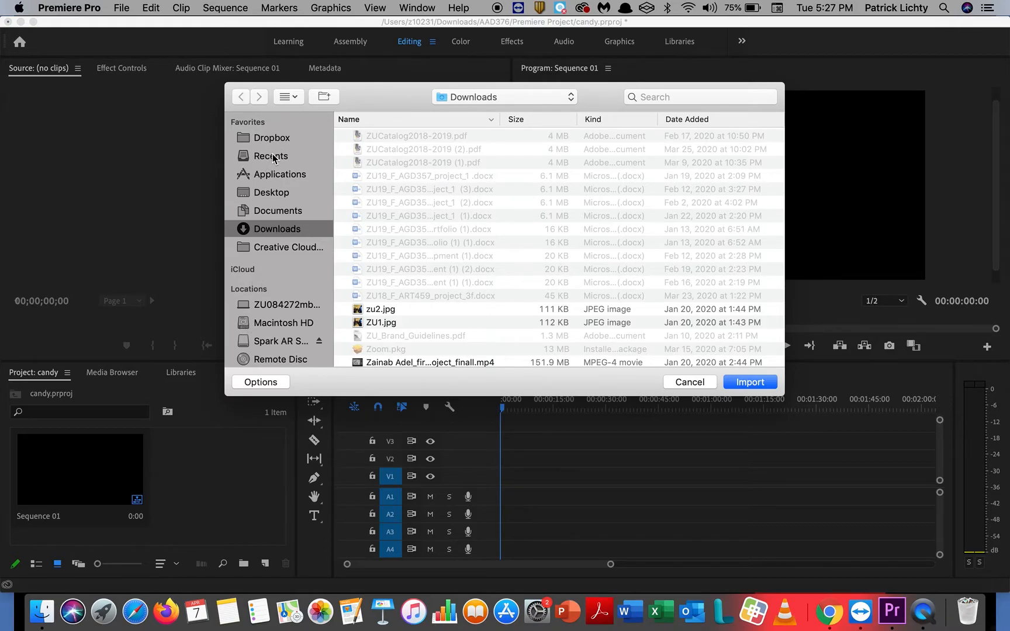
pyautogui.click(267, 192)
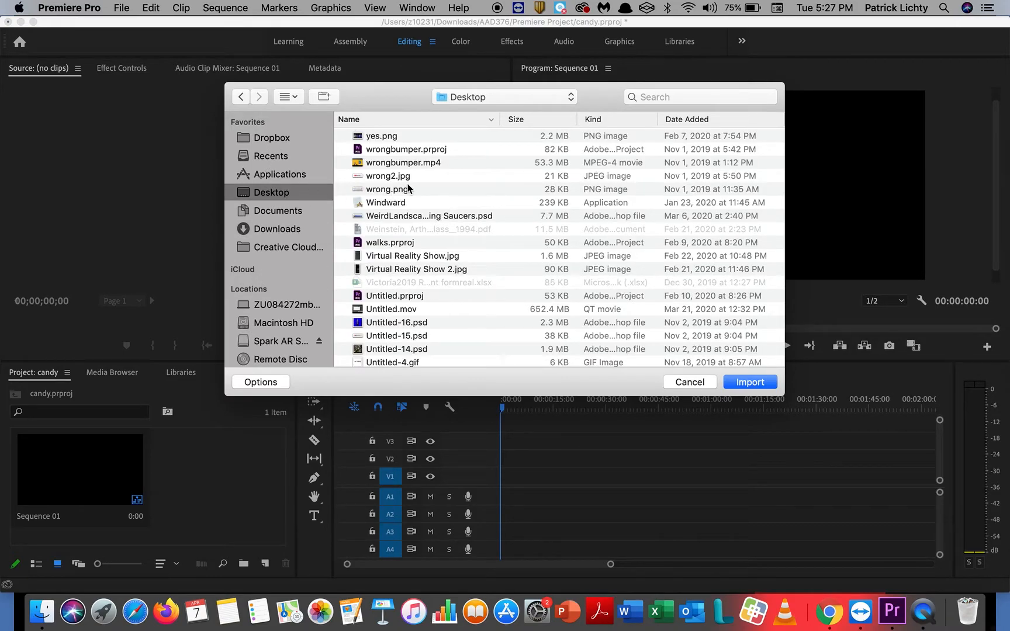
pyautogui.scroll(-20, 409, 188)
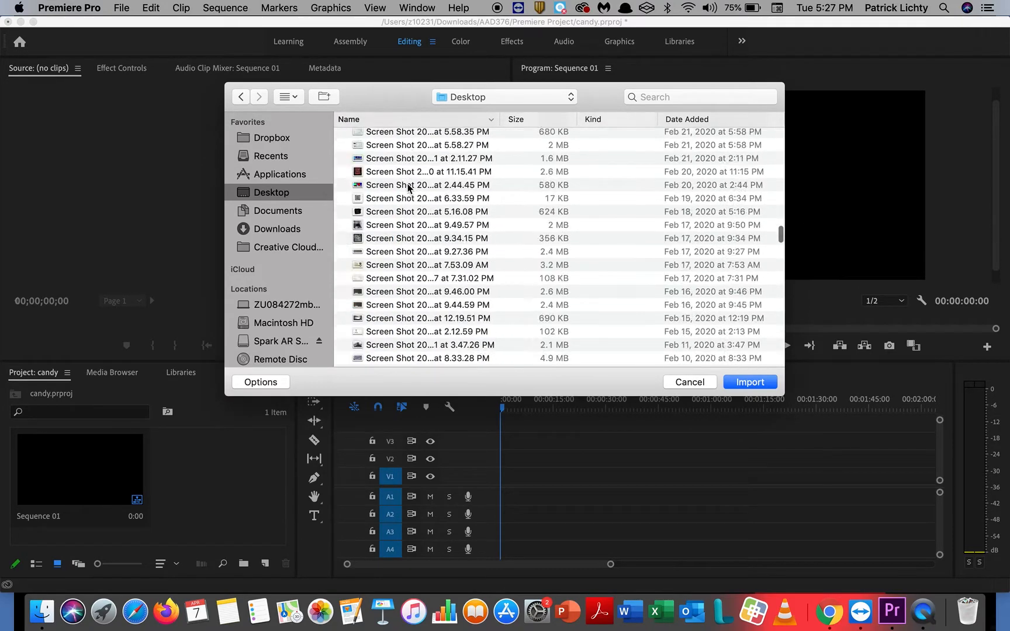
pyautogui.scroll(15, 409, 188)
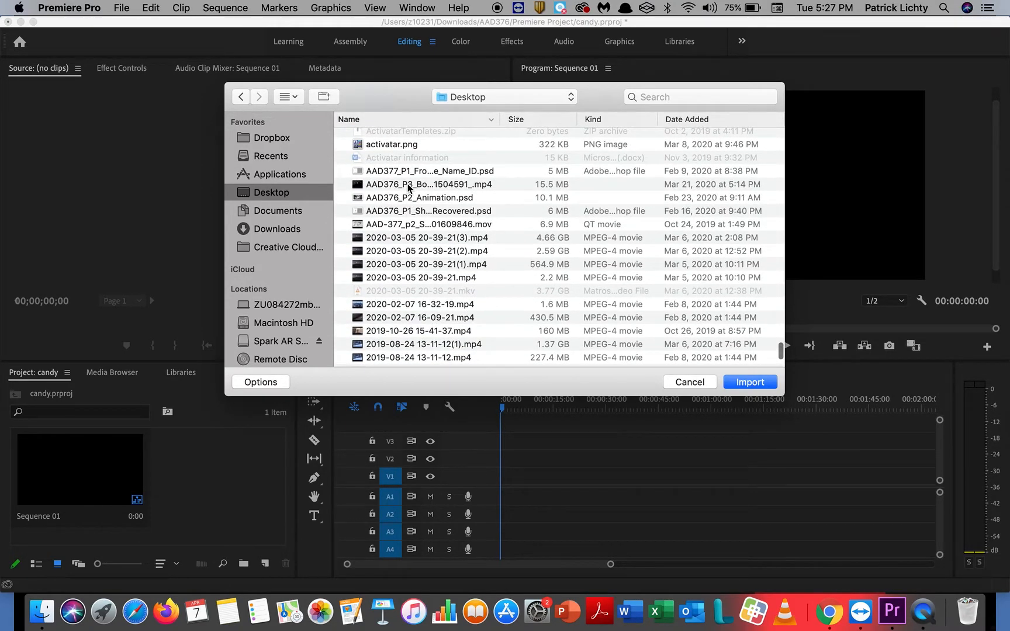
pyautogui.scroll(10, 408, 188)
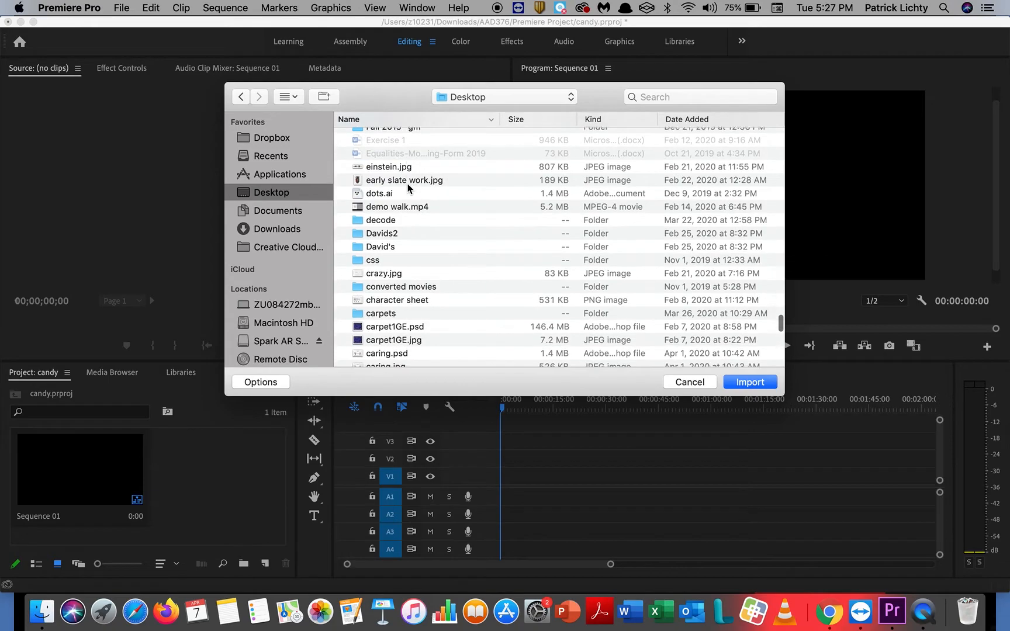
pyautogui.scroll(-6, 408, 188)
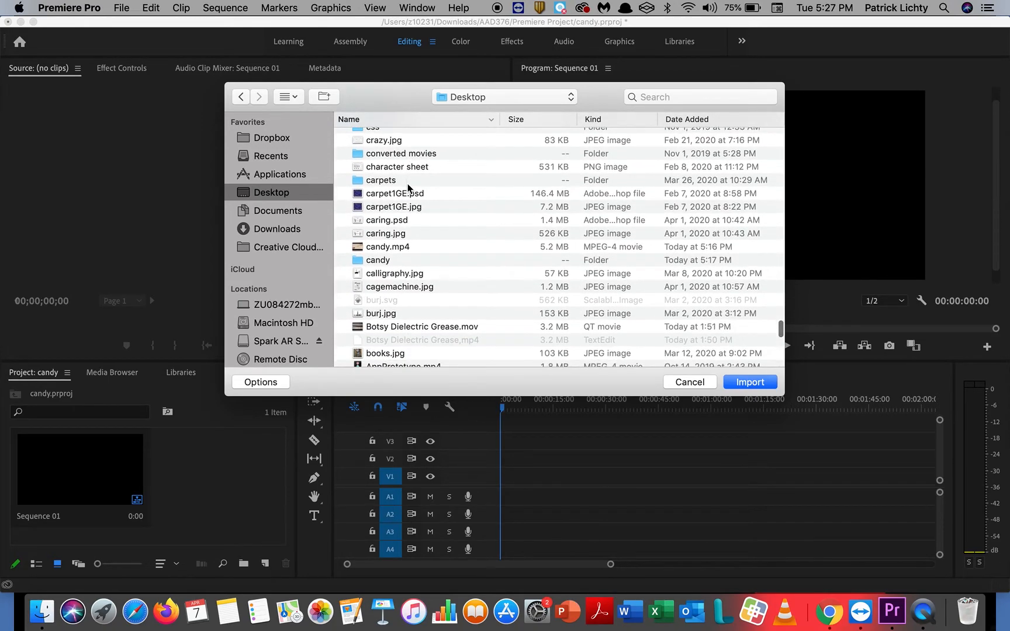
pyautogui.doubleClick(379, 261)
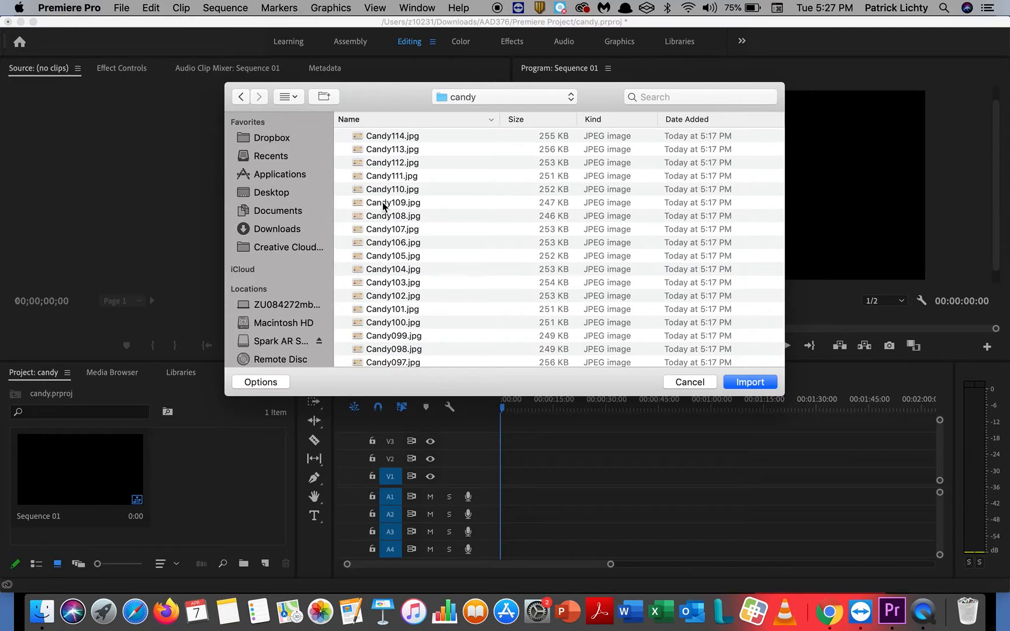
pyautogui.click(268, 384)
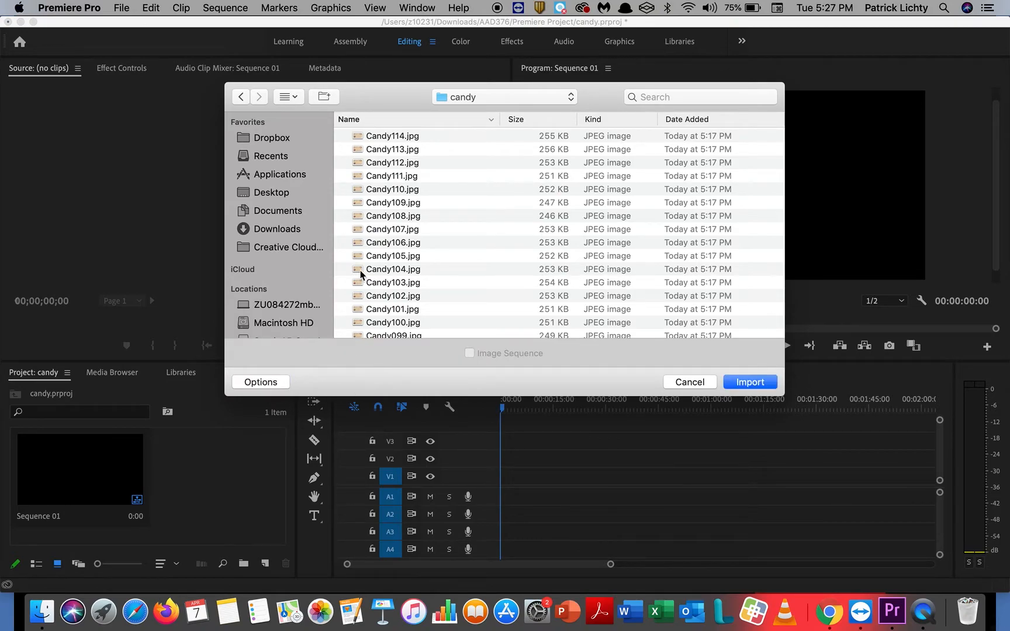
pyautogui.click(403, 136)
pyautogui.scroll(-10, 406, 139)
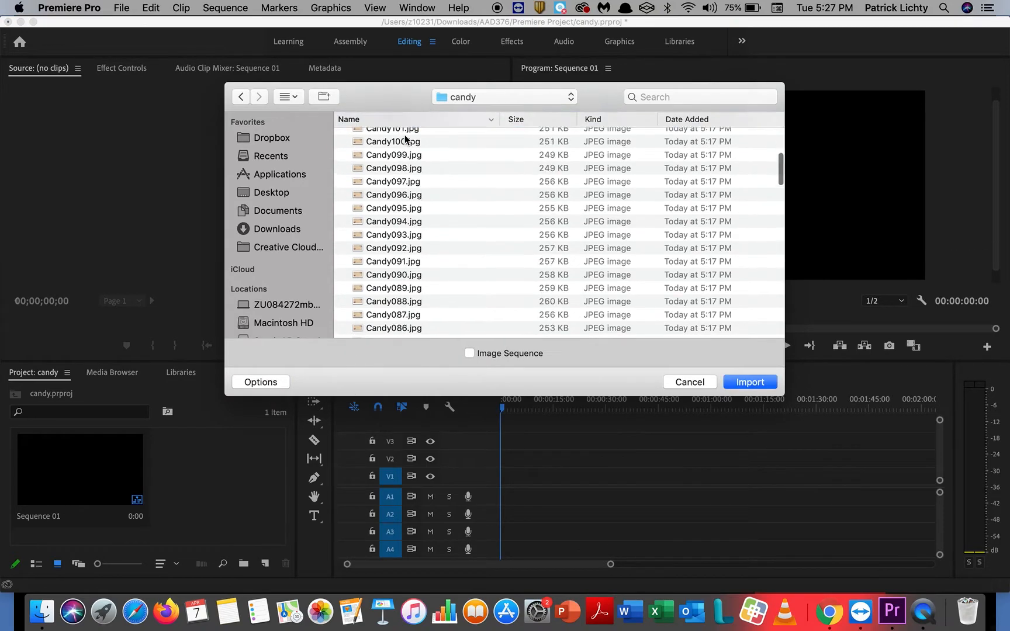
pyautogui.scroll(-10, 405, 139)
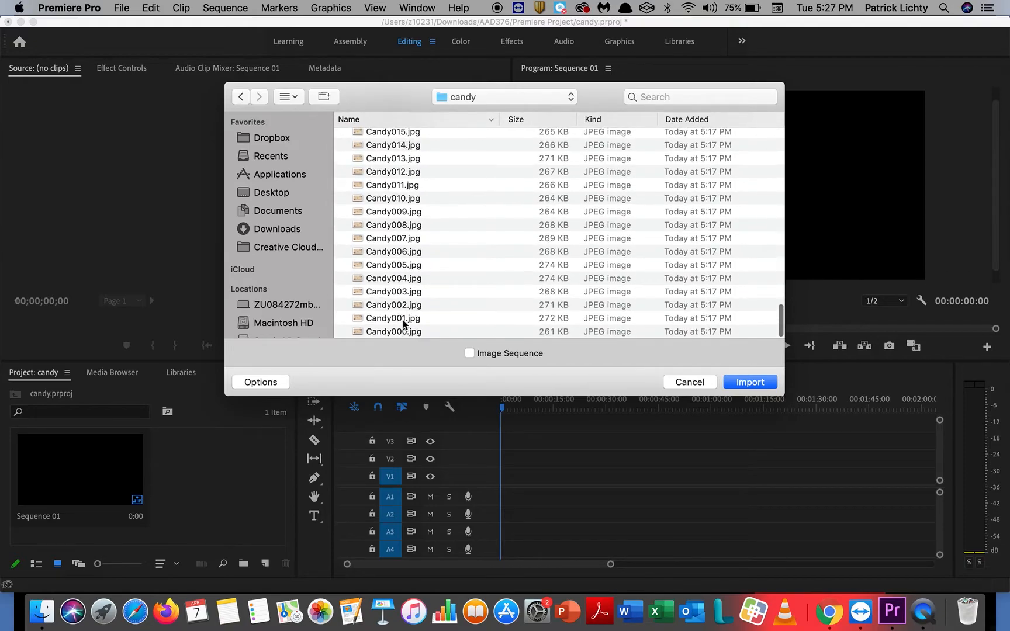
pyautogui.keyDown('shift'); pyautogui.click(404, 332); pyautogui.keyUp('shift')
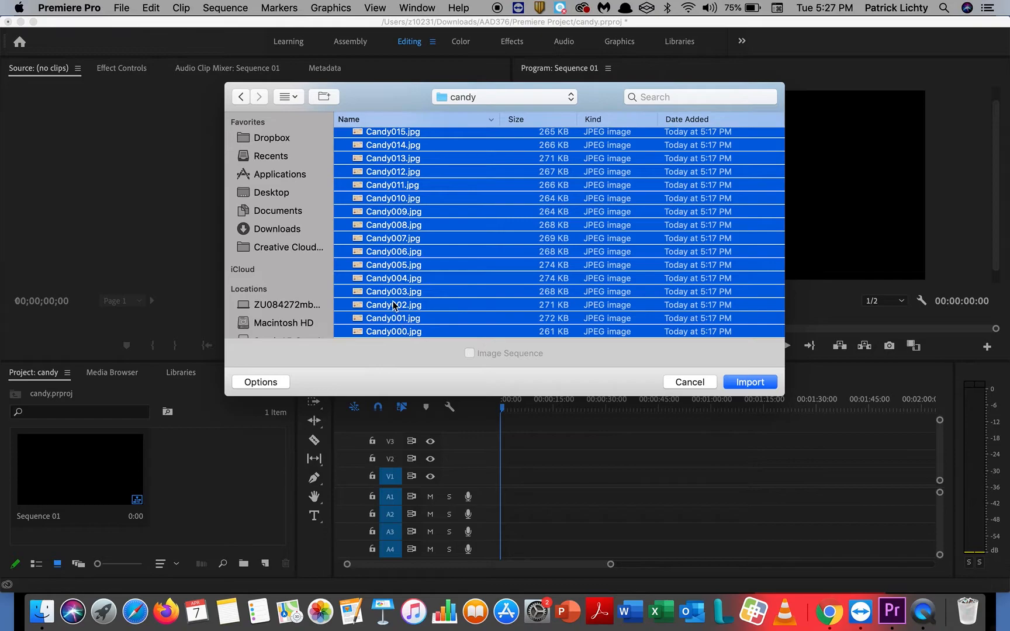
pyautogui.click(272, 386)
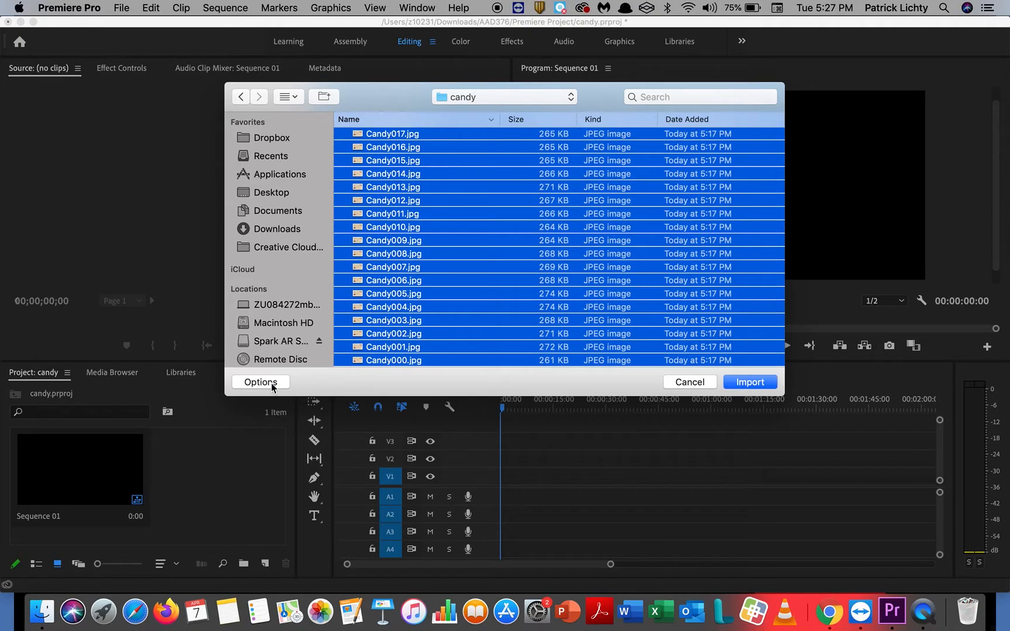
pyautogui.click(464, 283)
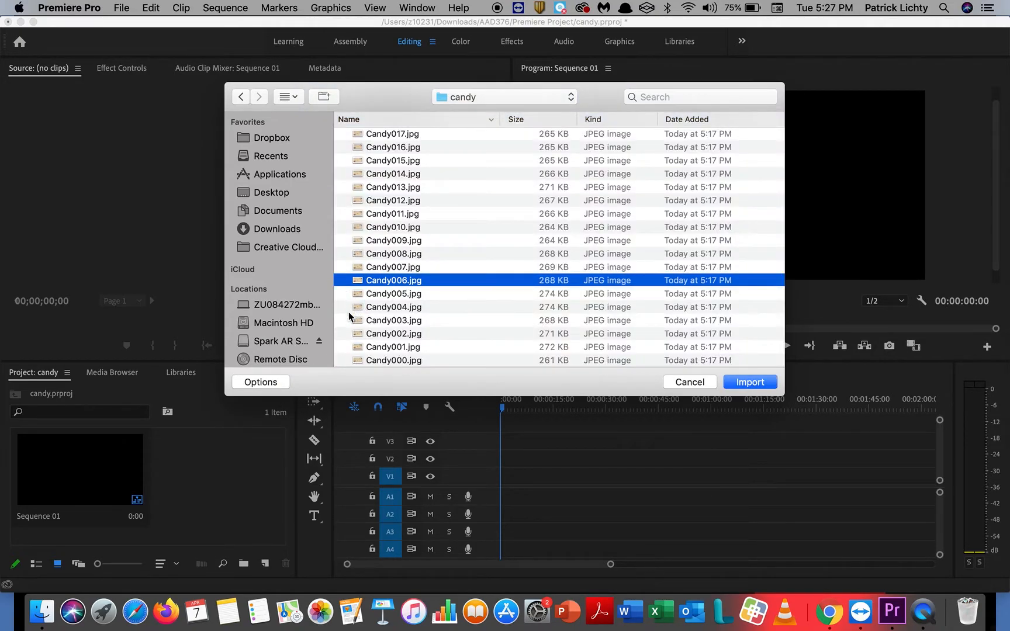
# Import the candy stills as one image sequence starting from Candy000.jpg, with the Image Sequence option enabled.
pyautogui.click(395, 359)
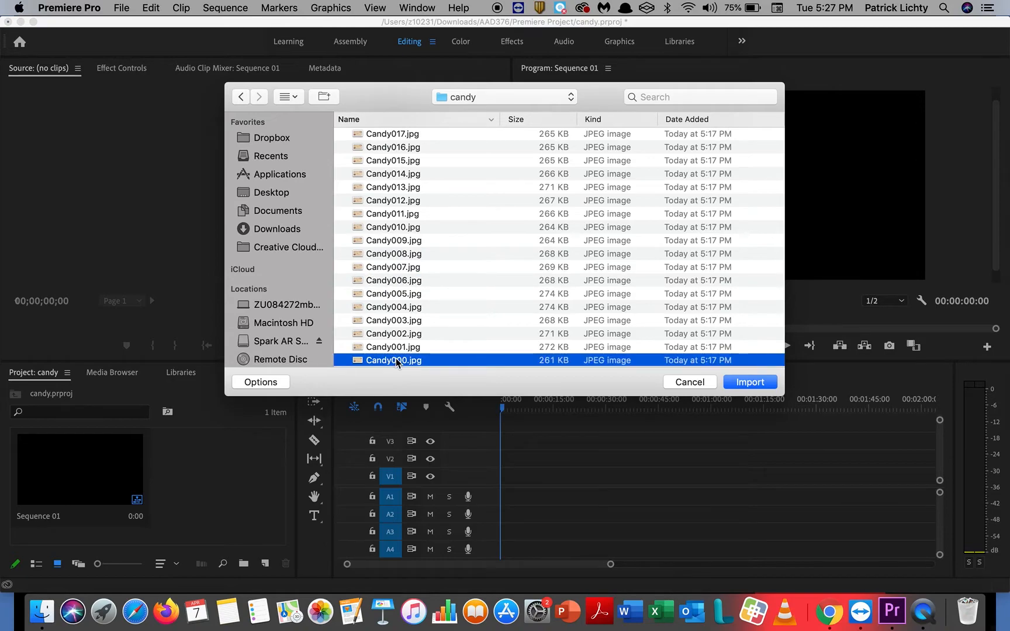
pyautogui.click(283, 383)
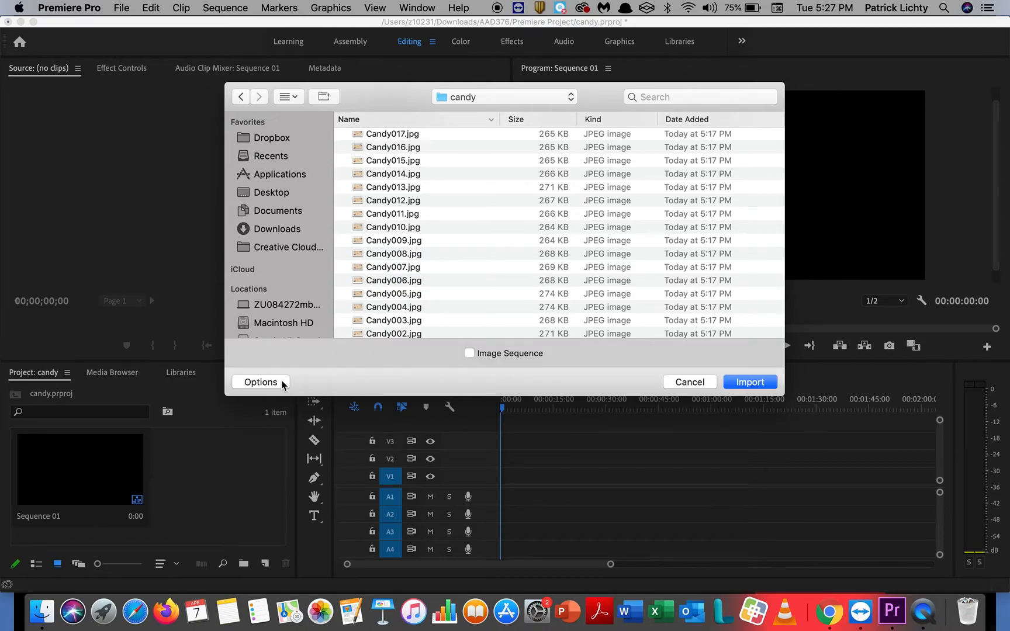
pyautogui.click(469, 353)
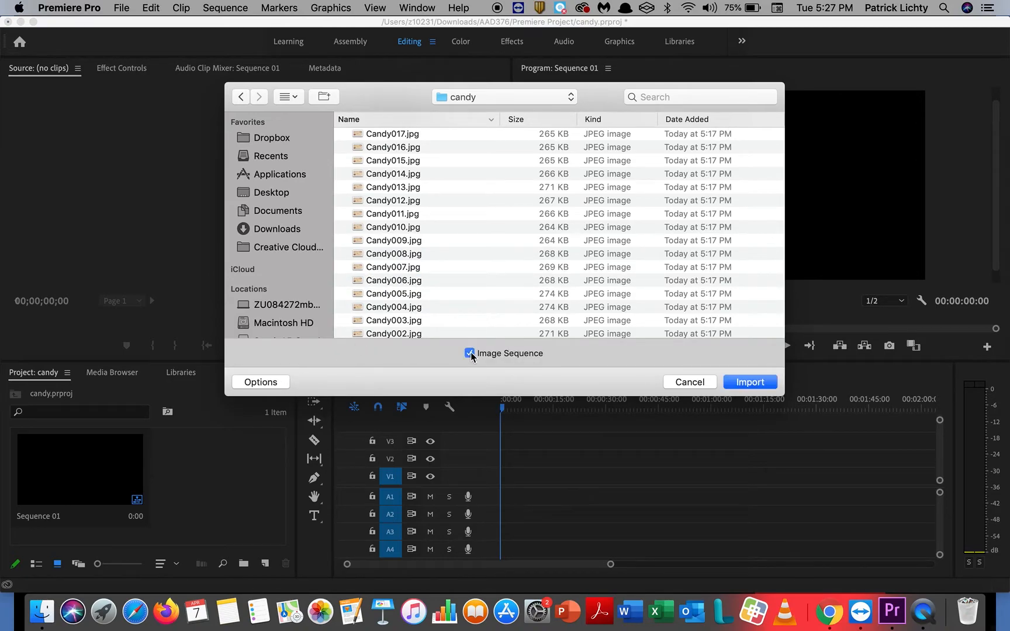
pyautogui.click(747, 386)
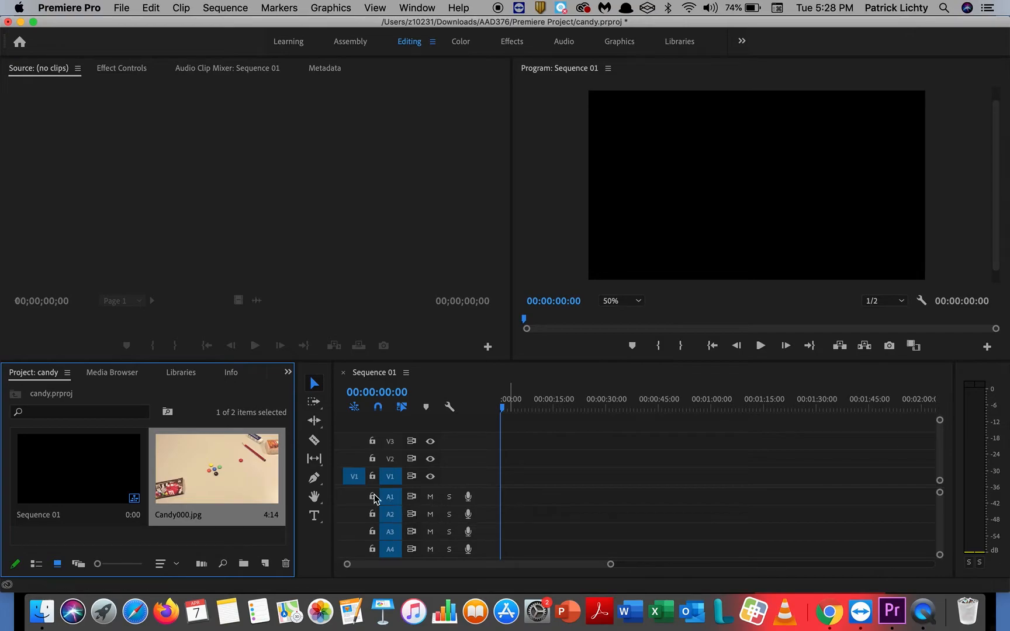
# Place the Candy000.jpg image sequence at the start of track V1, changing the sequence settings to match it, and play it back.
pyautogui.moveTo(430, 485); pyautogui.dragTo(504, 480)
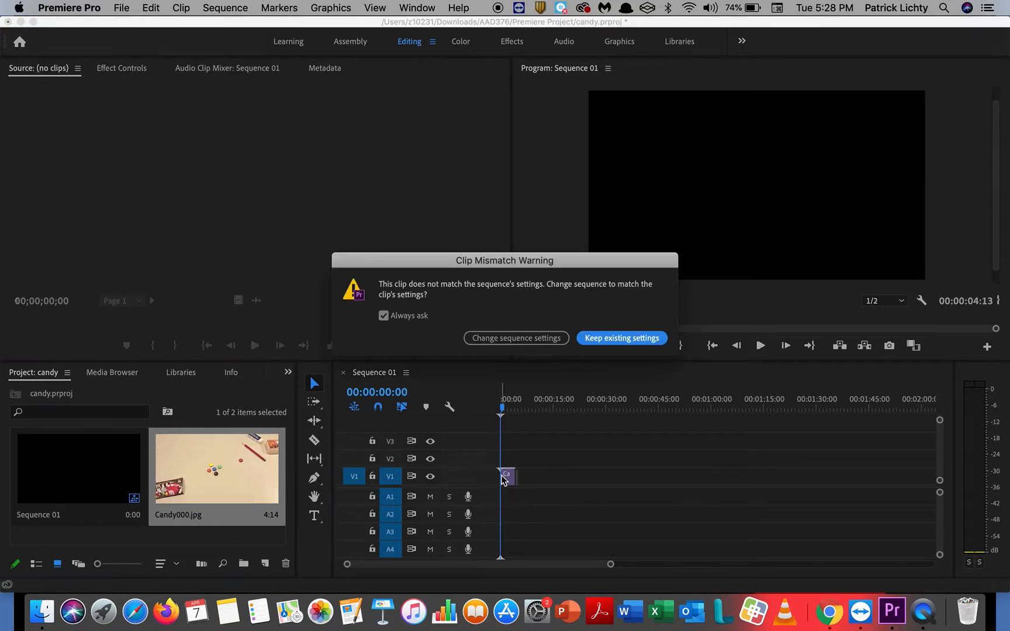
pyautogui.click(546, 340)
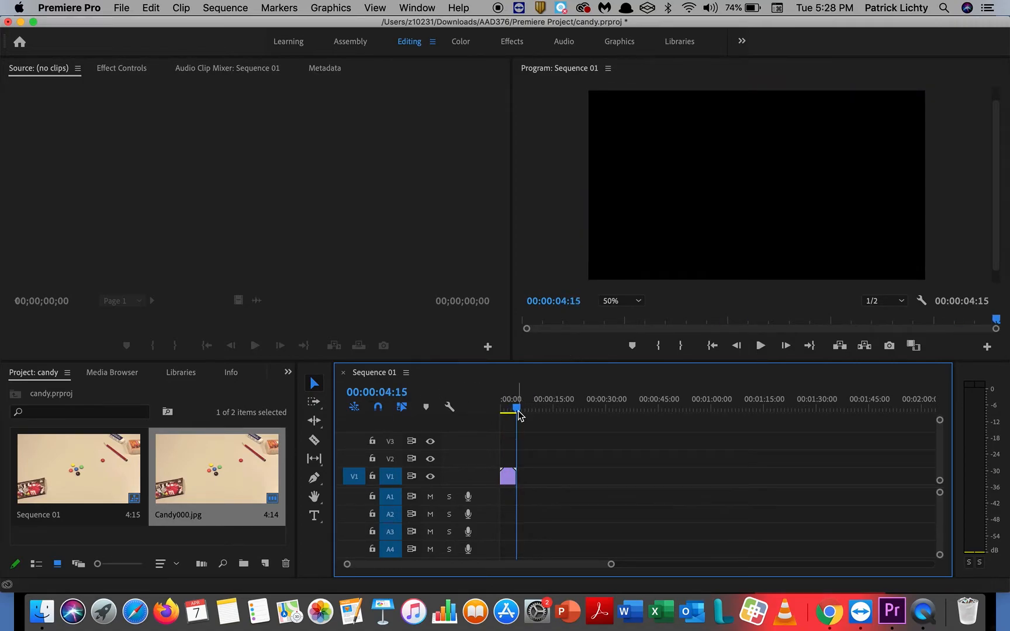
pyautogui.moveTo(517, 409); pyautogui.dragTo(495, 414)
pyautogui.press('space')
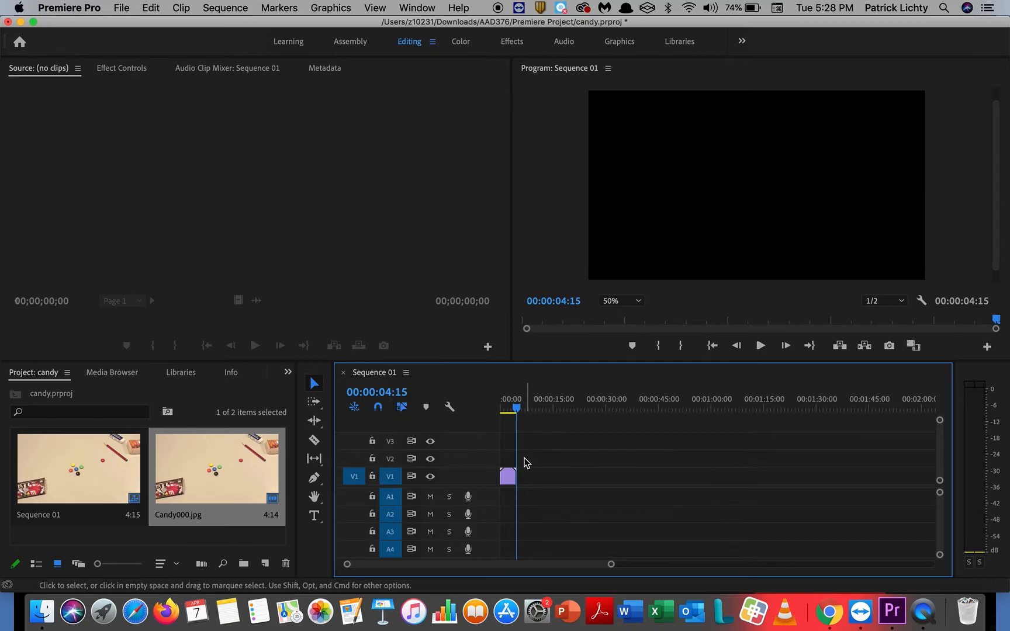
# Delete the image sequence clip from the timeline and remove Candy000.jpg from the project.
pyautogui.click(508, 480)
pyautogui.press('Delete')
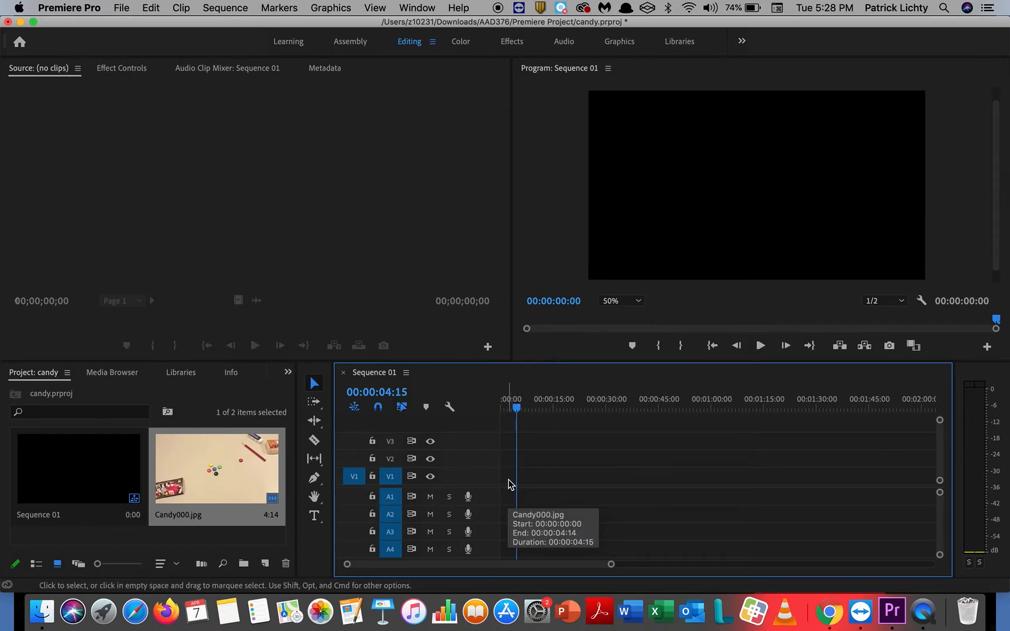
pyautogui.click(232, 490)
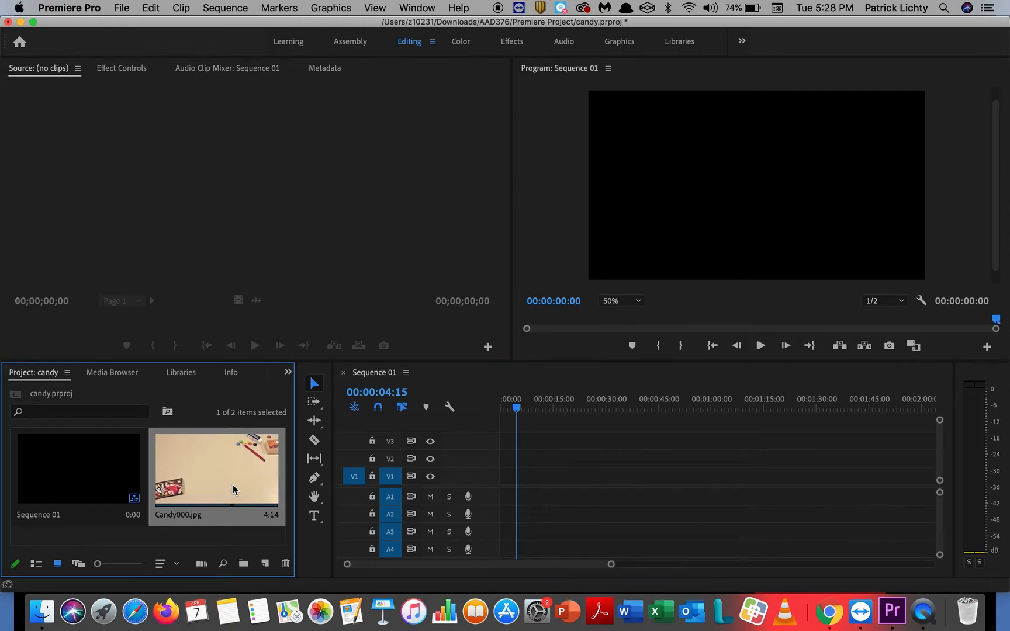
pyautogui.press('Delete')
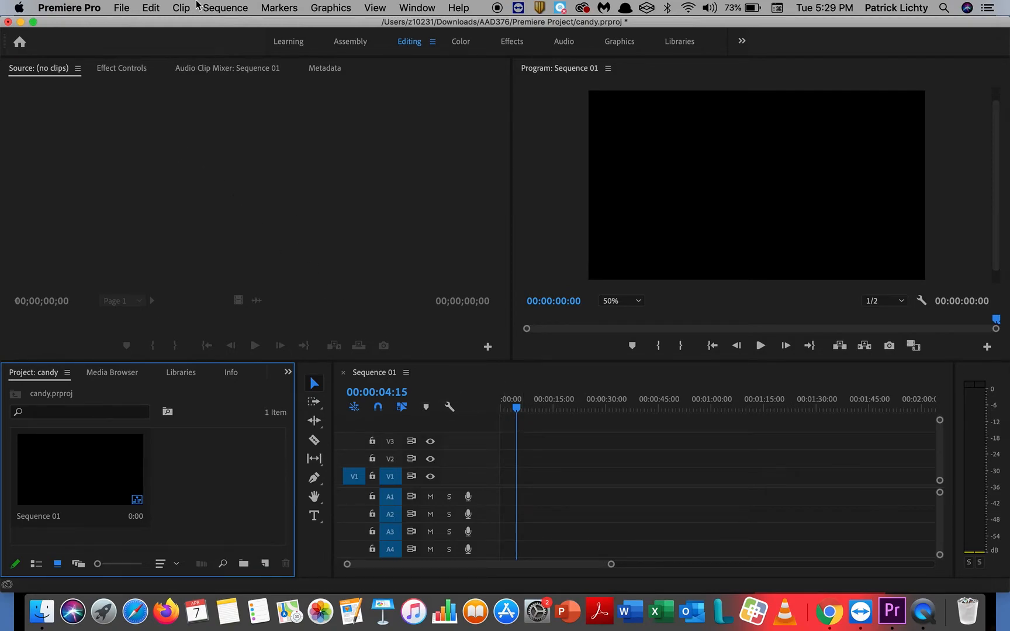
# Import all the candy stills from Candy114.jpg down to Candy000.jpg as individual images.
pyautogui.click(120, 8)
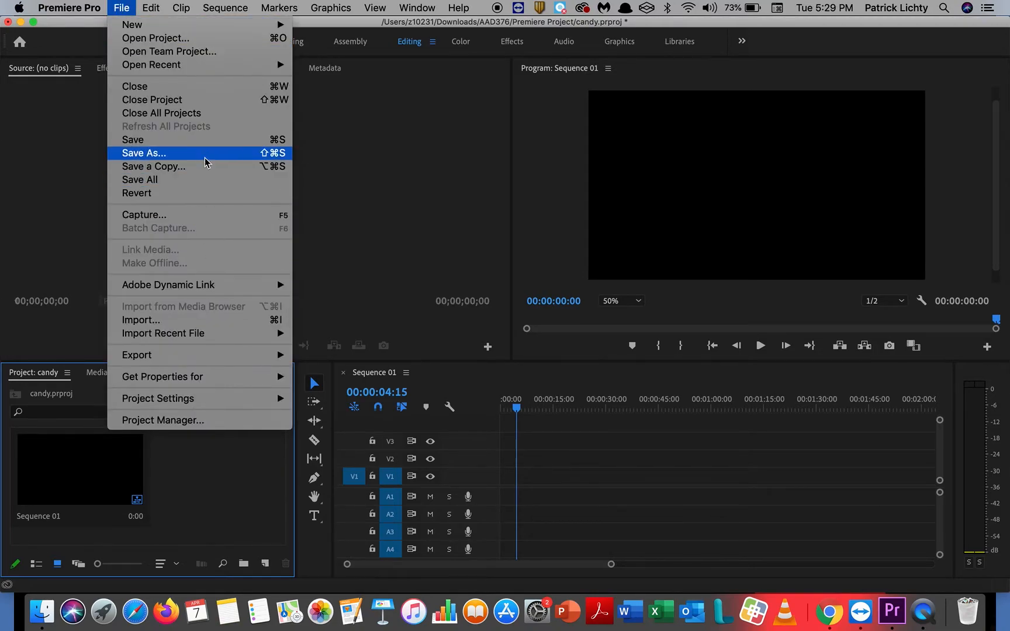
pyautogui.click(210, 318)
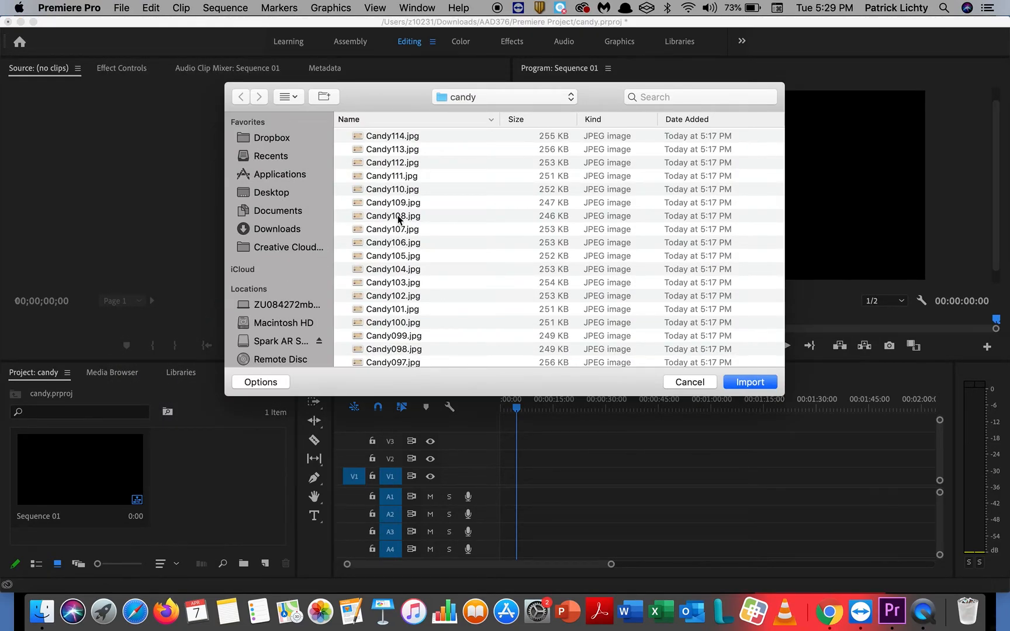
pyautogui.click(389, 141)
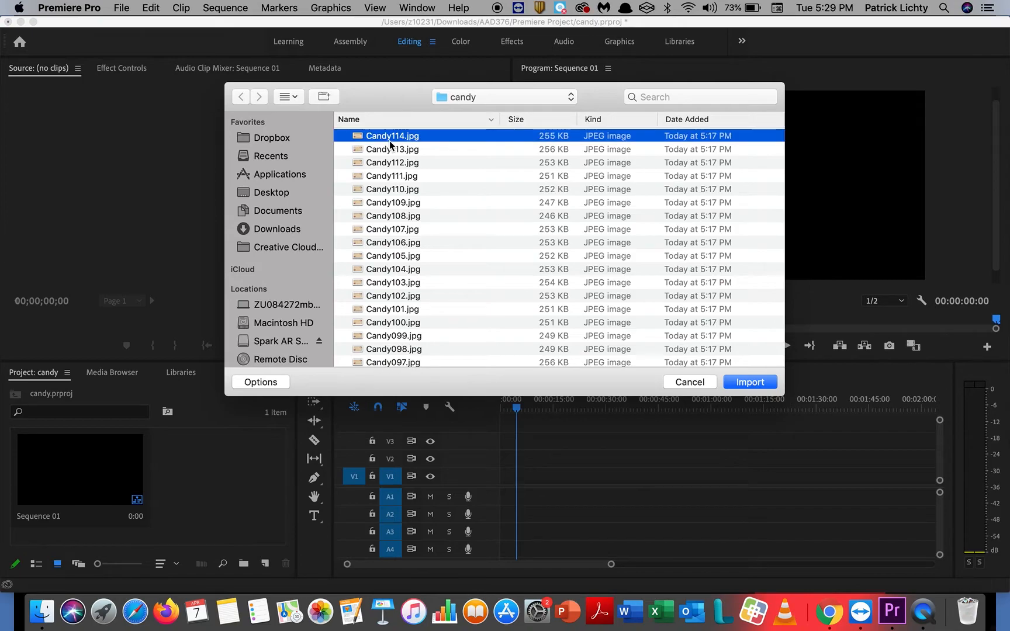
pyautogui.scroll(-20, 389, 140)
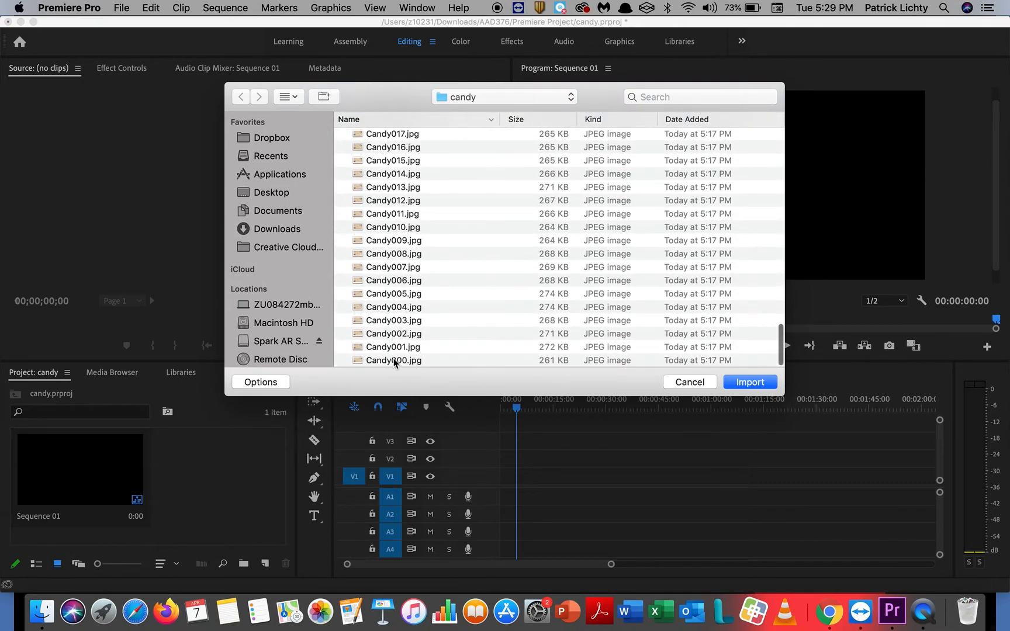
pyautogui.keyDown('shift'); pyautogui.click(394, 360); pyautogui.keyUp('shift')
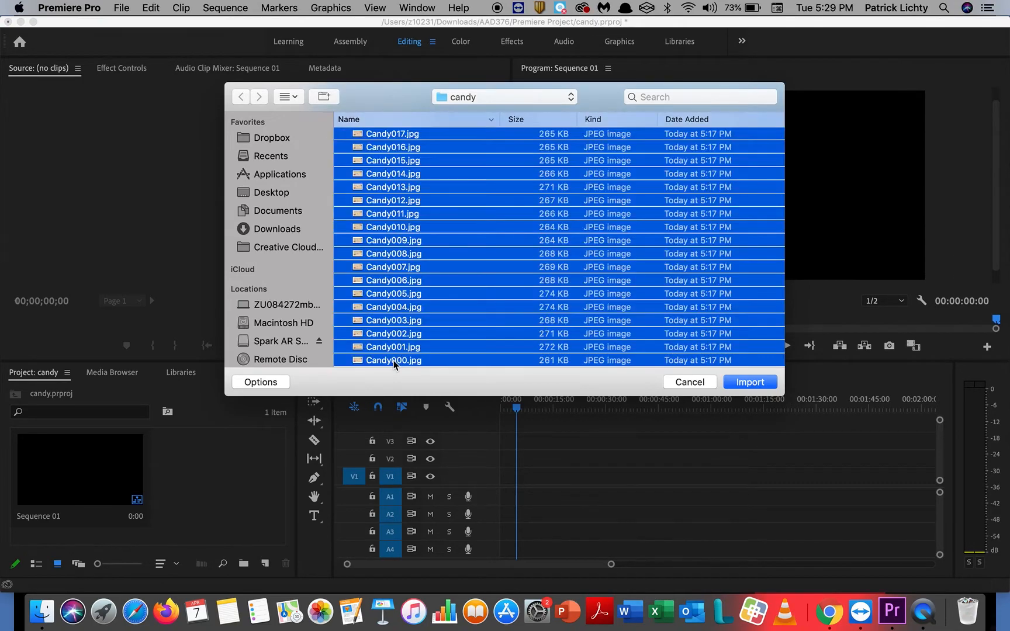
pyautogui.click(270, 388)
pyautogui.click(270, 388)
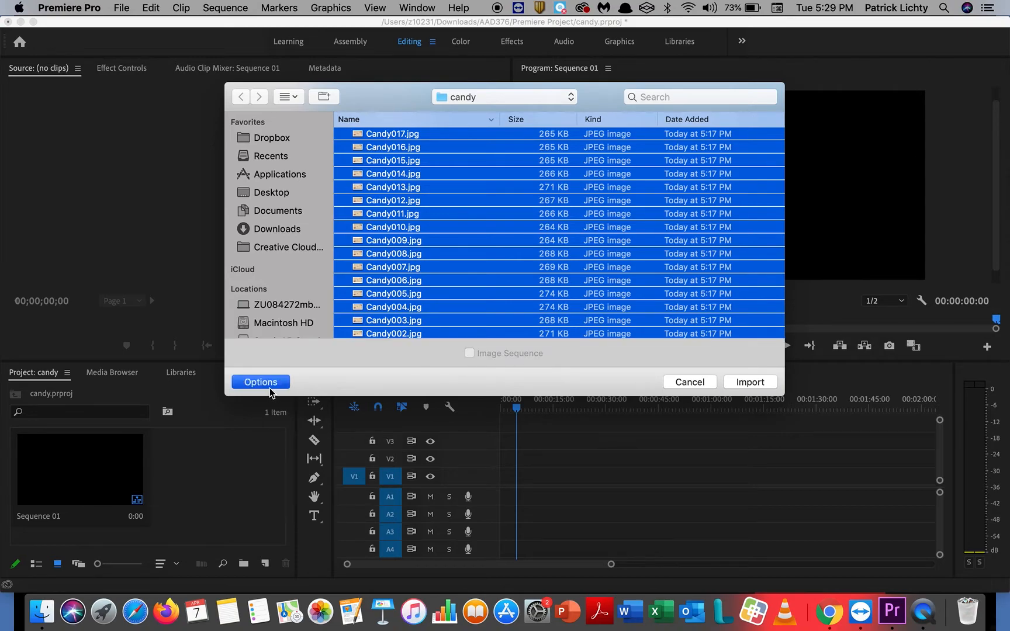
pyautogui.click(754, 383)
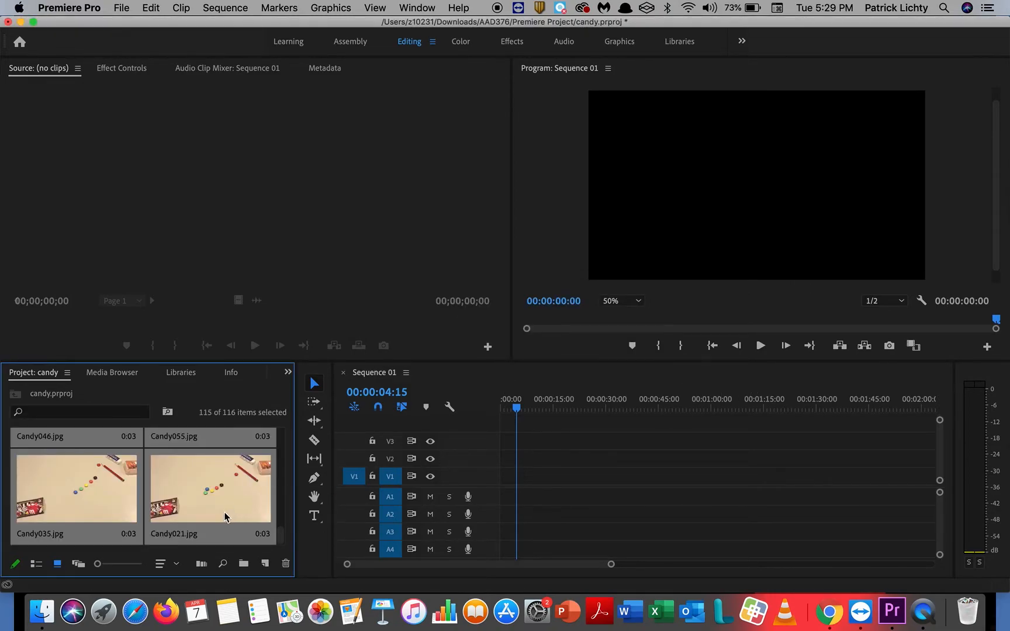
# Place all the imported candy stills at the start of track V1 and preview the resulting animation.
pyautogui.moveTo(197, 495); pyautogui.dragTo(507, 485)
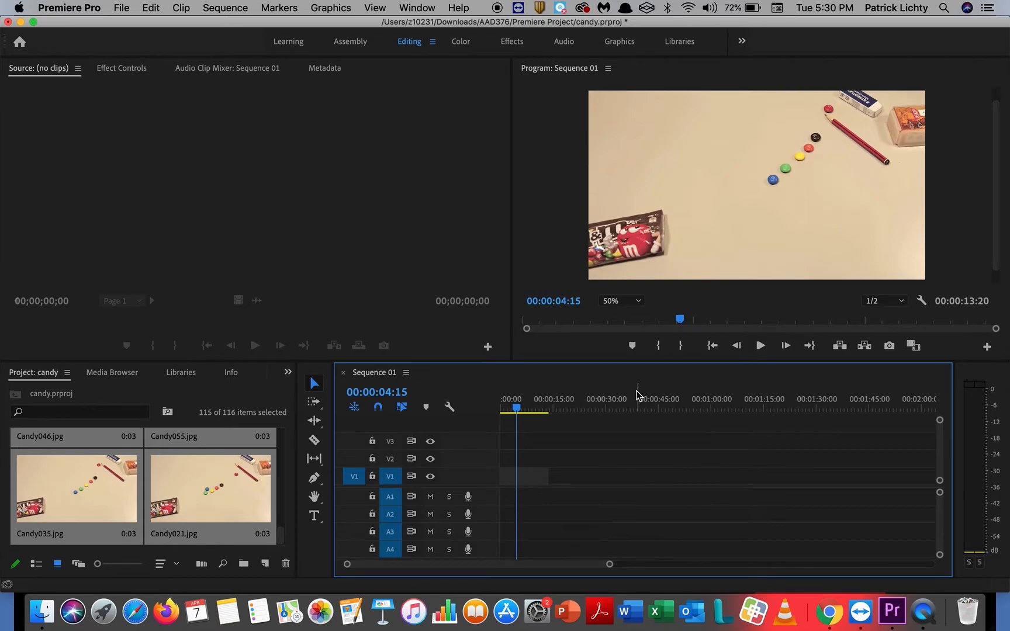
pyautogui.moveTo(516, 409); pyautogui.dragTo(473, 415)
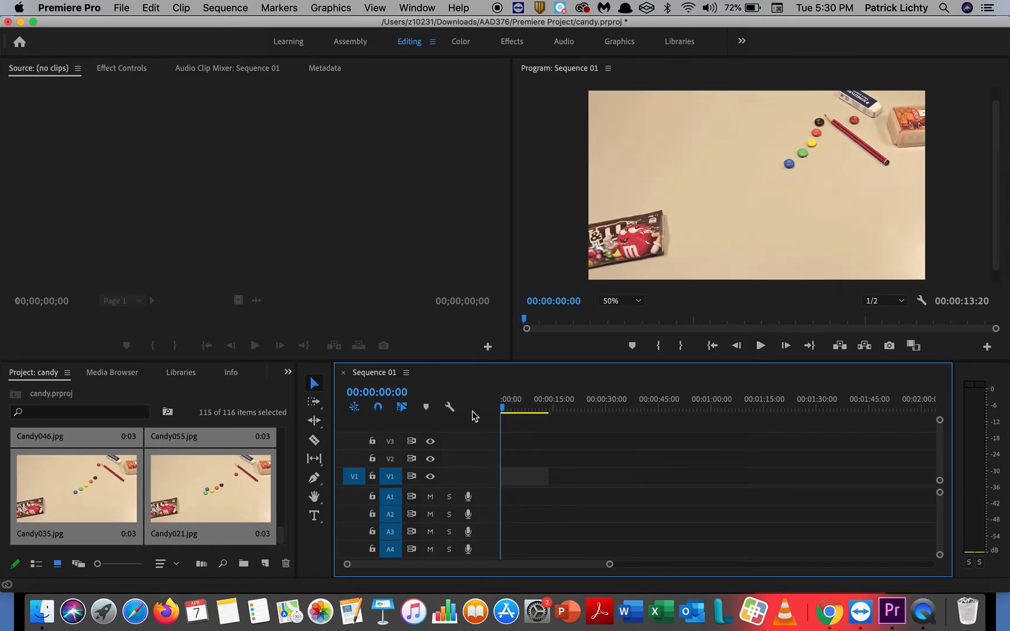
pyautogui.press('space')
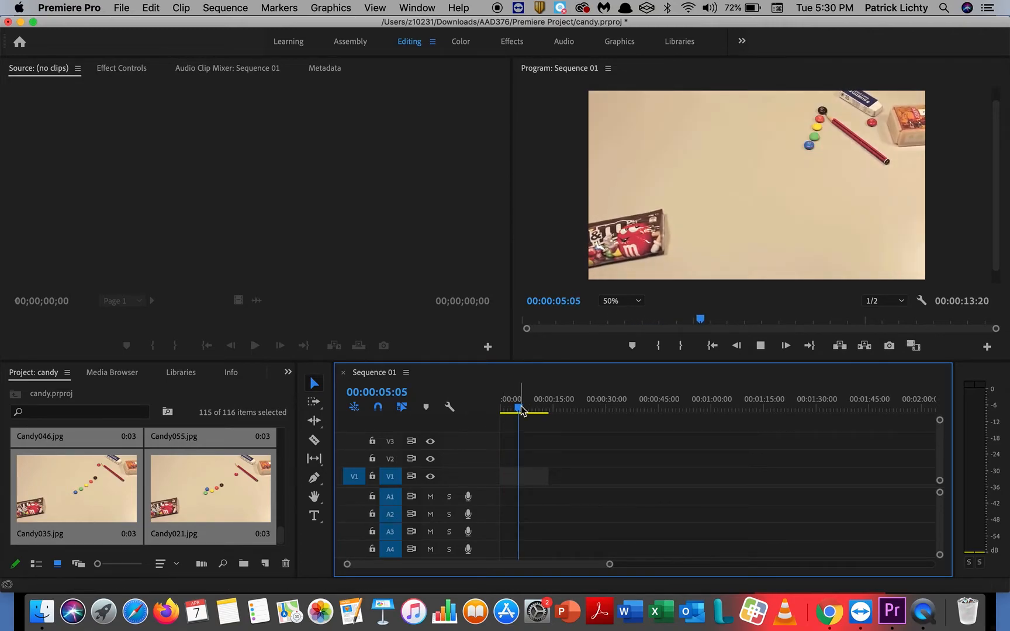
pyautogui.moveTo(520, 412); pyautogui.dragTo(513, 410)
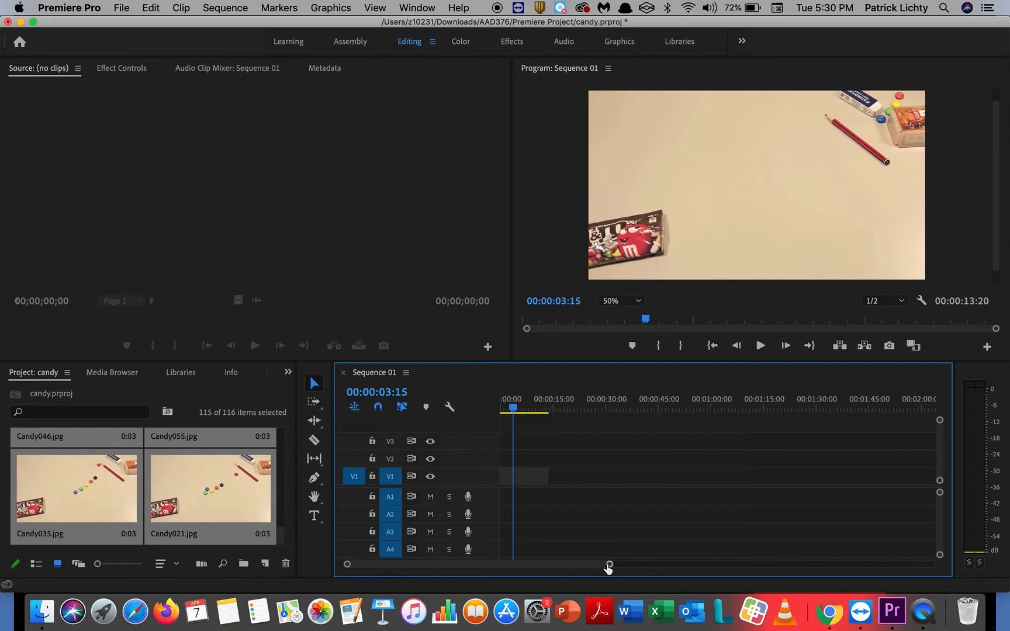
pyautogui.moveTo(611, 565); pyautogui.dragTo(524, 586)
pyautogui.moveTo(719, 409); pyautogui.dragTo(620, 435)
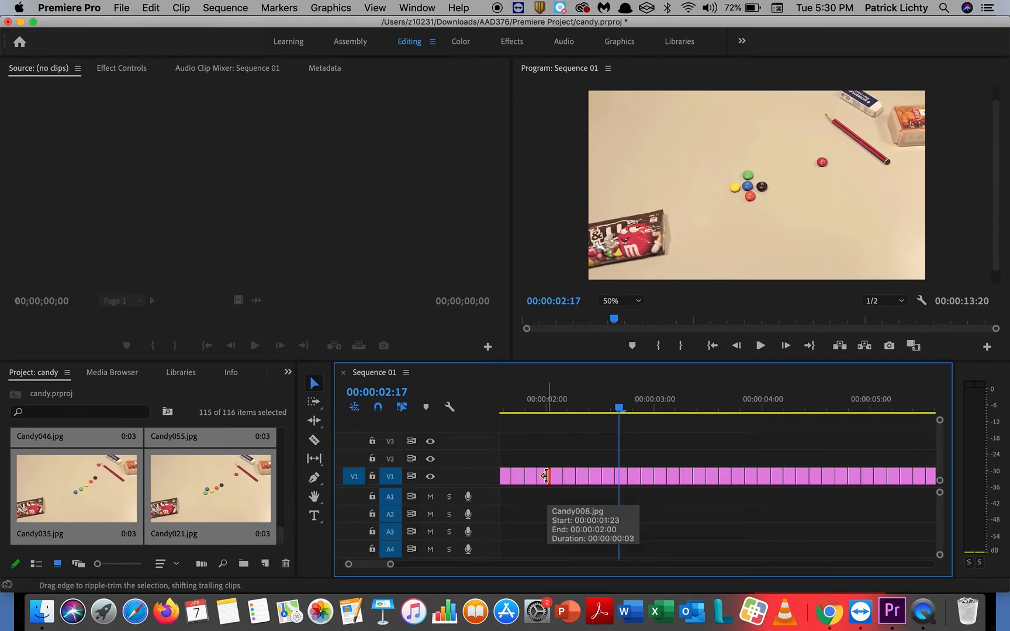
# Delete all the still clips from the timeline and review the order of the candy stills in the project.
pyautogui.press('super+a')
pyautogui.press('Delete')
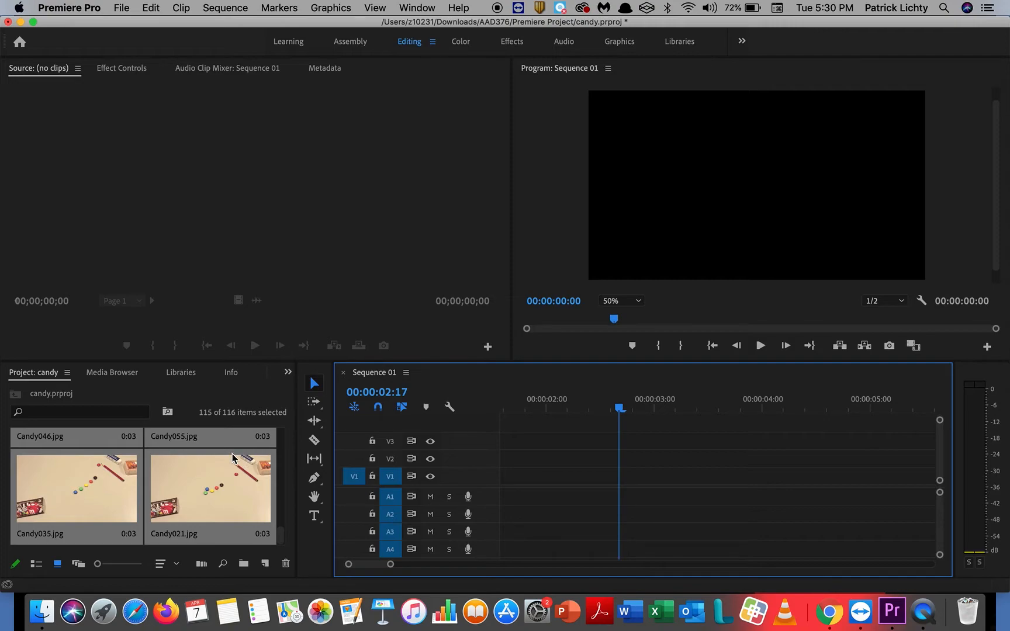
pyautogui.scroll(5, 232, 453)
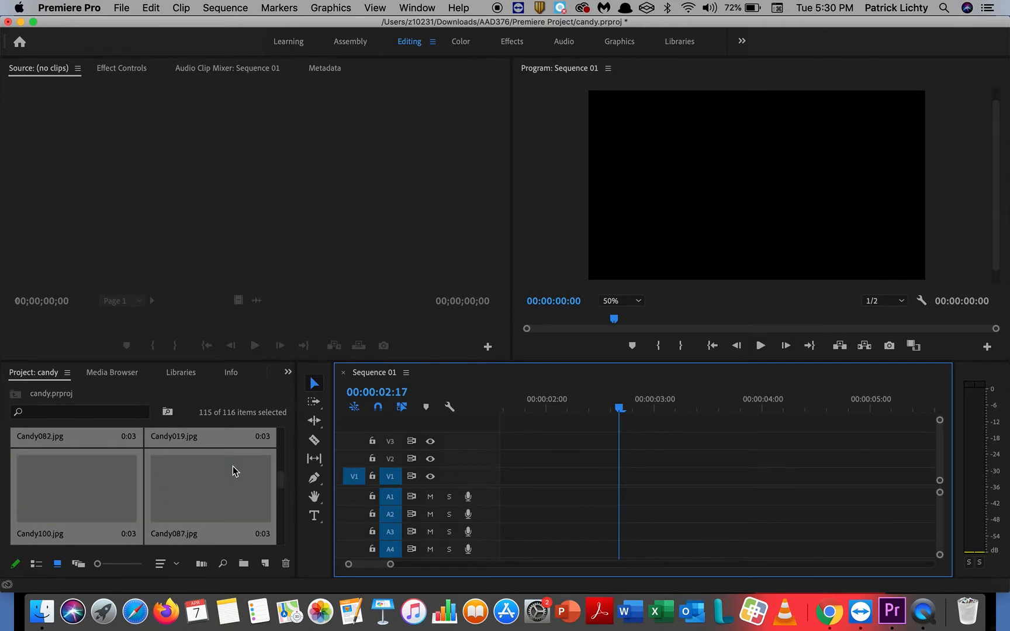
pyautogui.scroll(3, 232, 466)
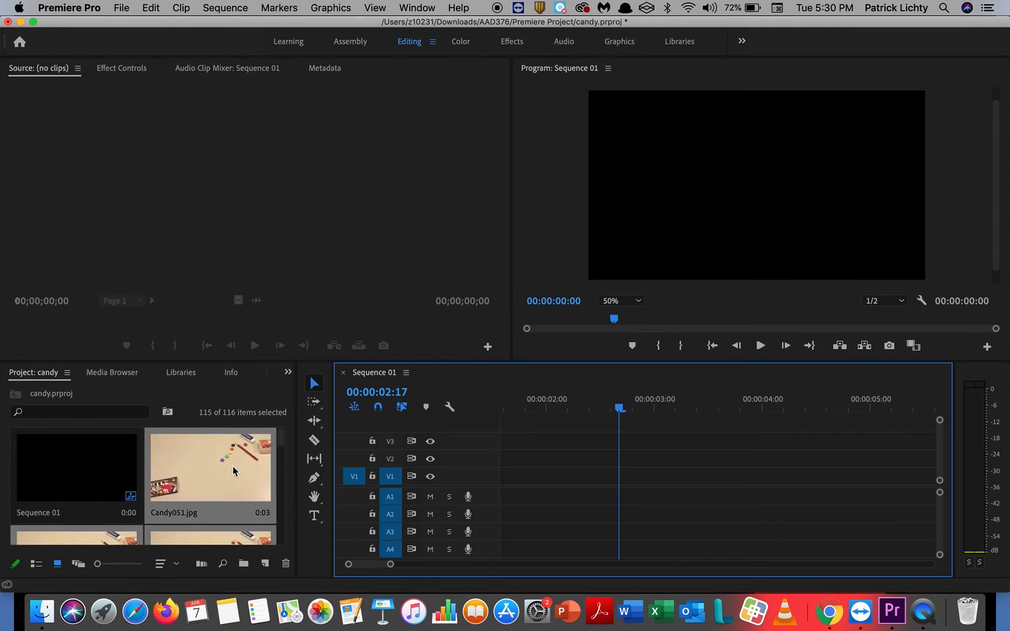
pyautogui.scroll(-1, 221, 477)
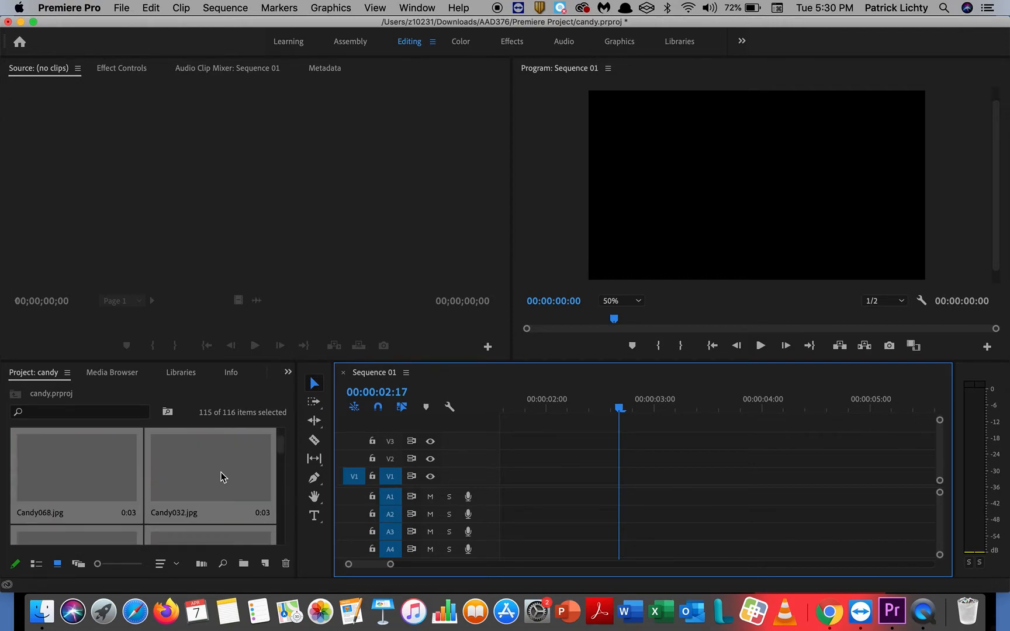
pyautogui.scroll(-1, 221, 476)
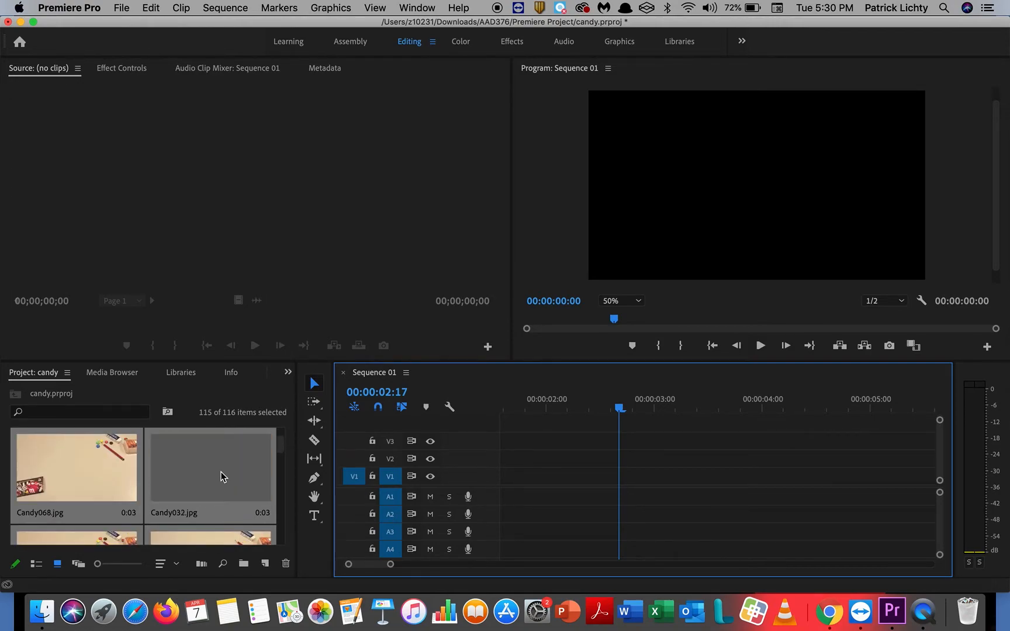
pyautogui.scroll(2, 221, 476)
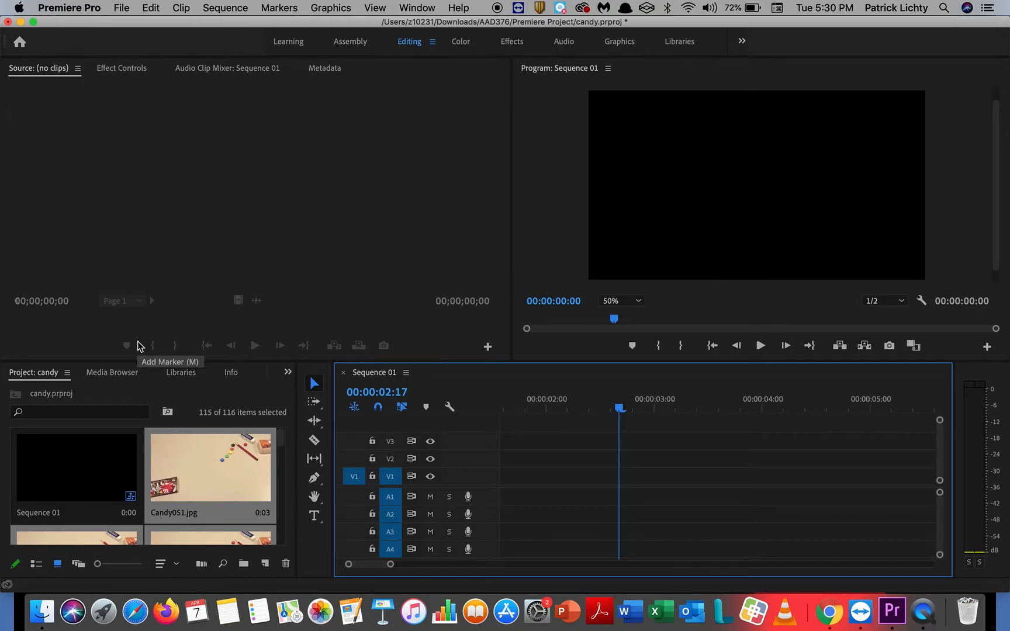
# Undo the timeline deletion, the placement of the stills on the timeline and their import.
pyautogui.press('super+z')
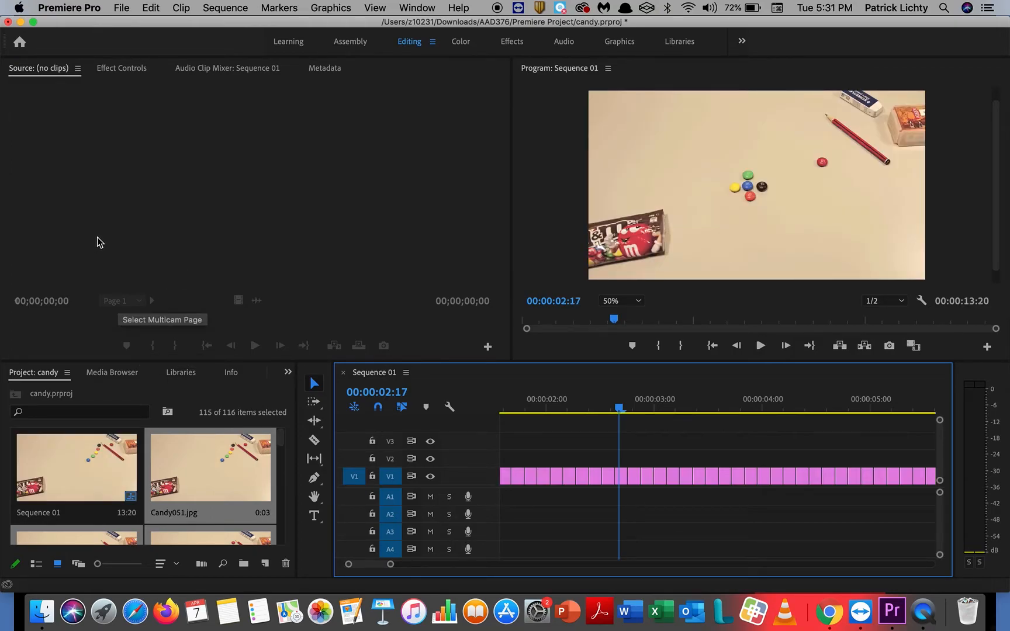
pyautogui.press('super+z')
pyautogui.press('super+z')
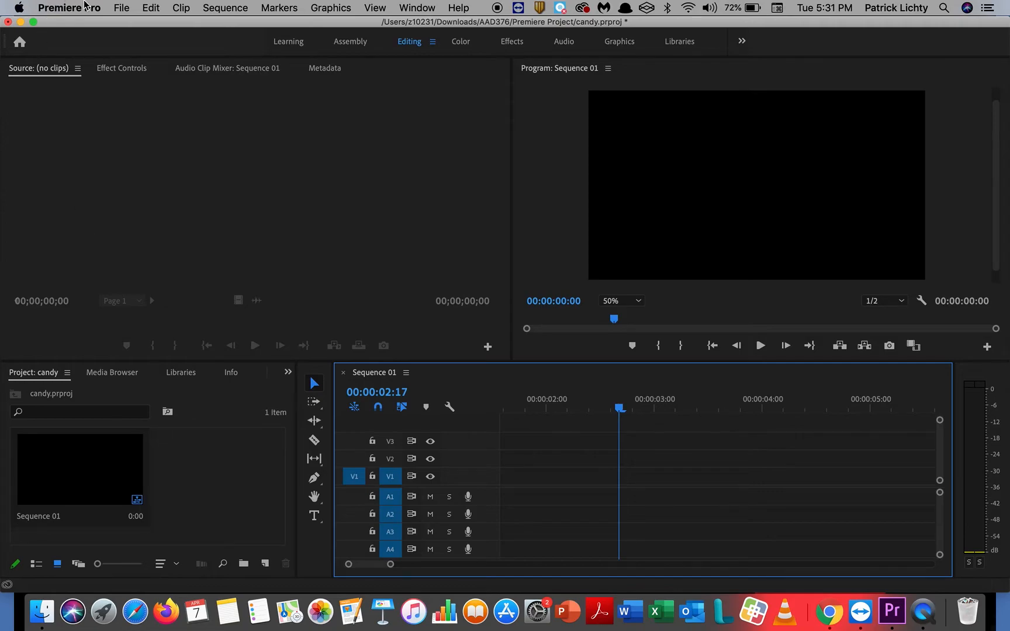
# Import the candy stills as an image sequence starting from Candy000.jpg and place the clip on track V1 of Sequence 01.
pyautogui.click(123, 9)
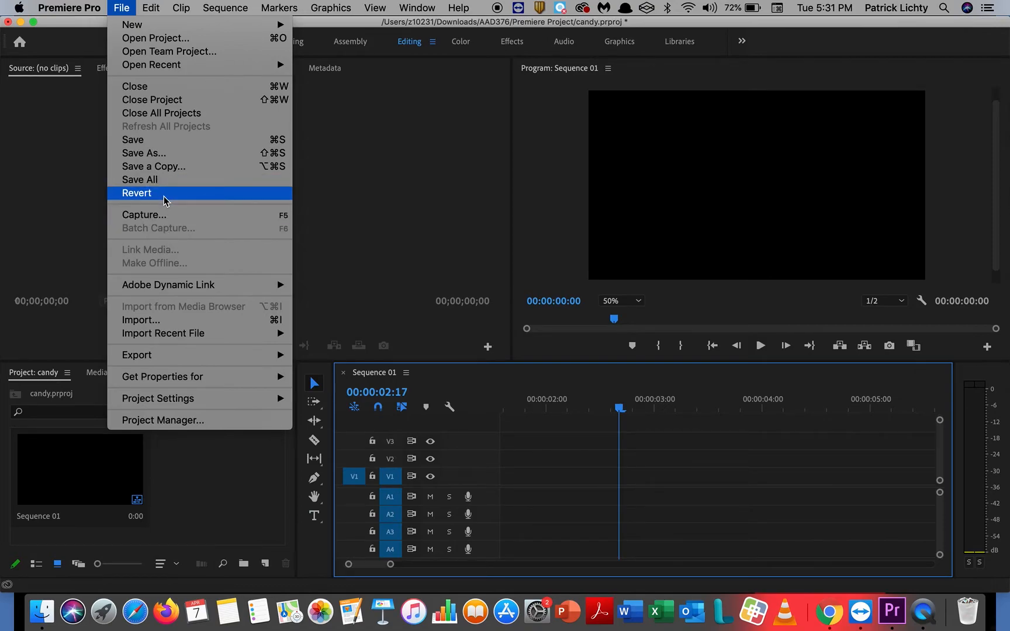
pyautogui.click(175, 317)
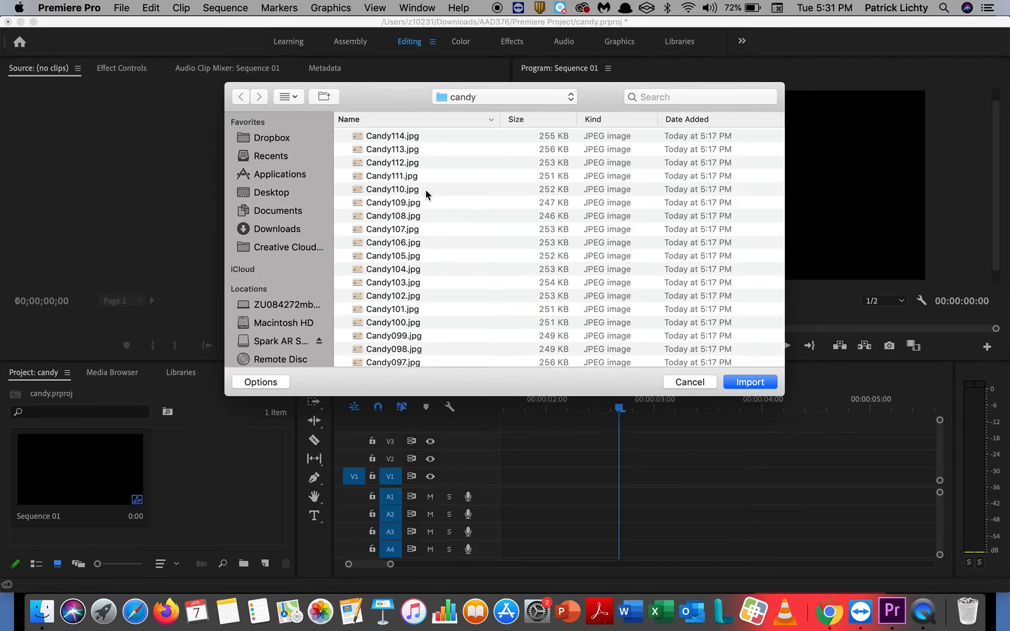
pyautogui.click(427, 189)
pyautogui.press('super+a')
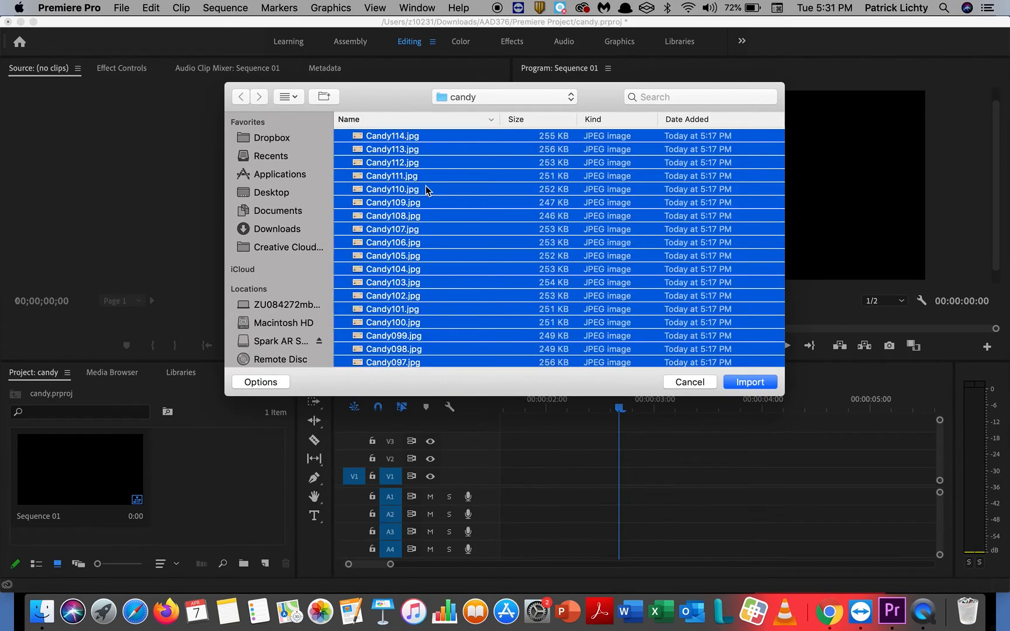
pyautogui.click(261, 382)
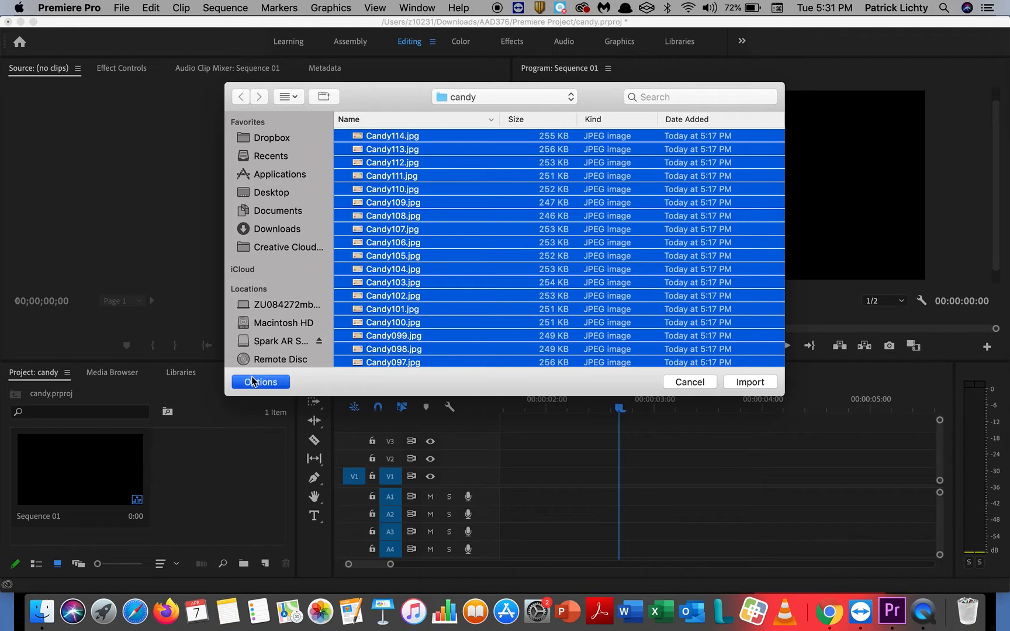
pyautogui.click(467, 255)
pyautogui.scroll(-20, 468, 257)
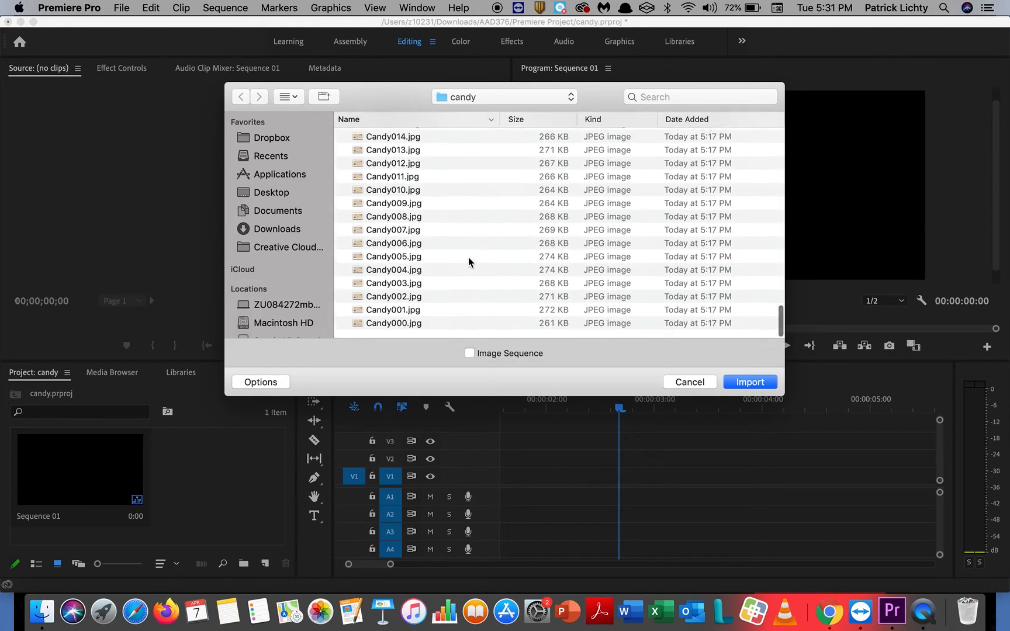
pyautogui.click(398, 331)
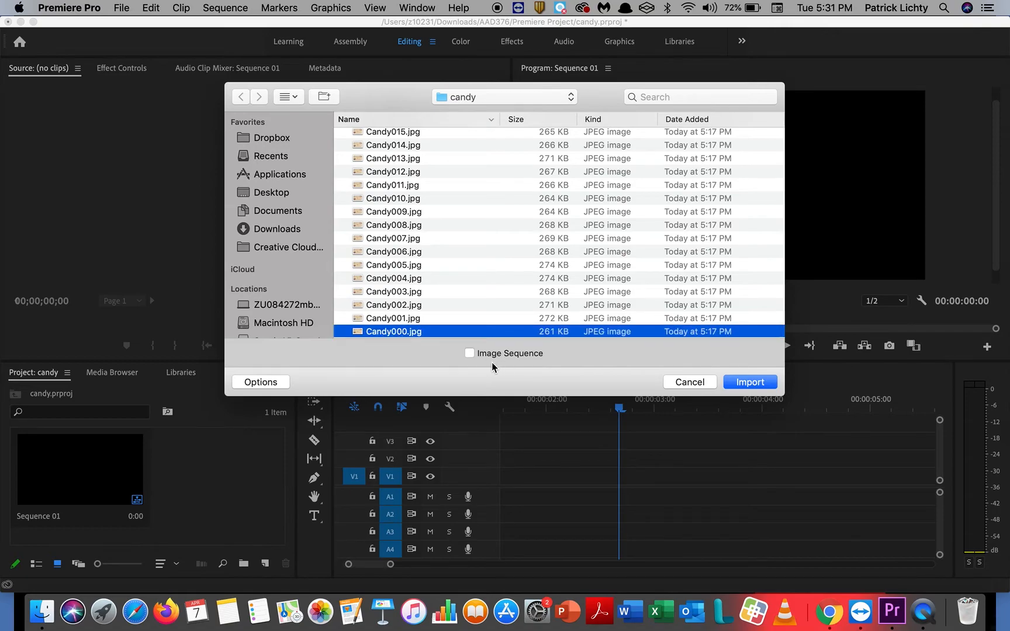
pyautogui.click(471, 354)
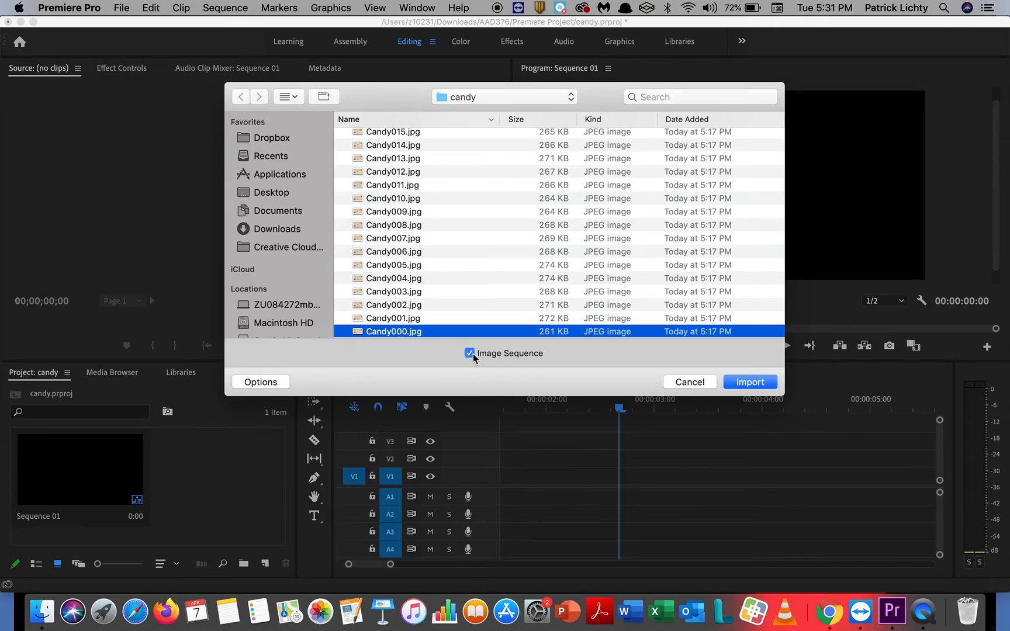
pyautogui.click(761, 386)
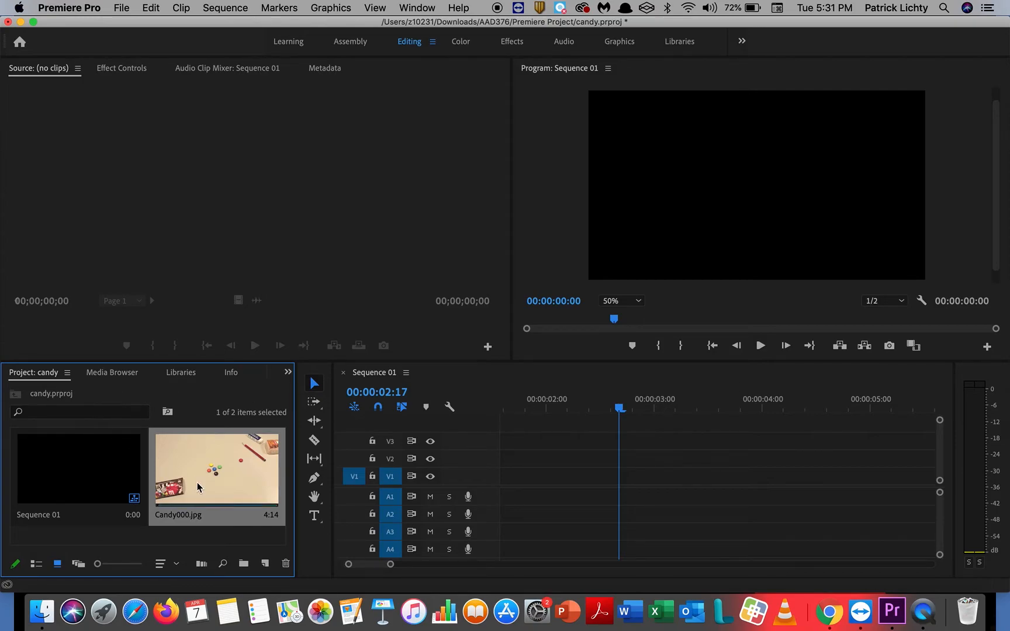
pyautogui.moveTo(197, 487); pyautogui.dragTo(484, 486)
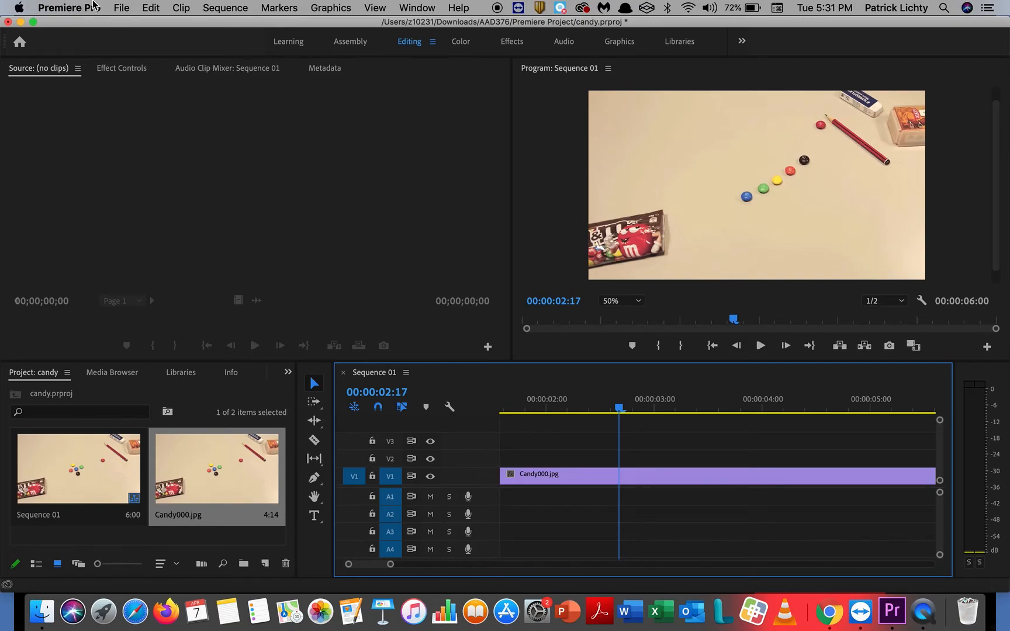
# Set up a media export of Sequence 01 in H.264 format, saved as Sequence 01.mp4 in the candy folder.
pyautogui.click(123, 7)
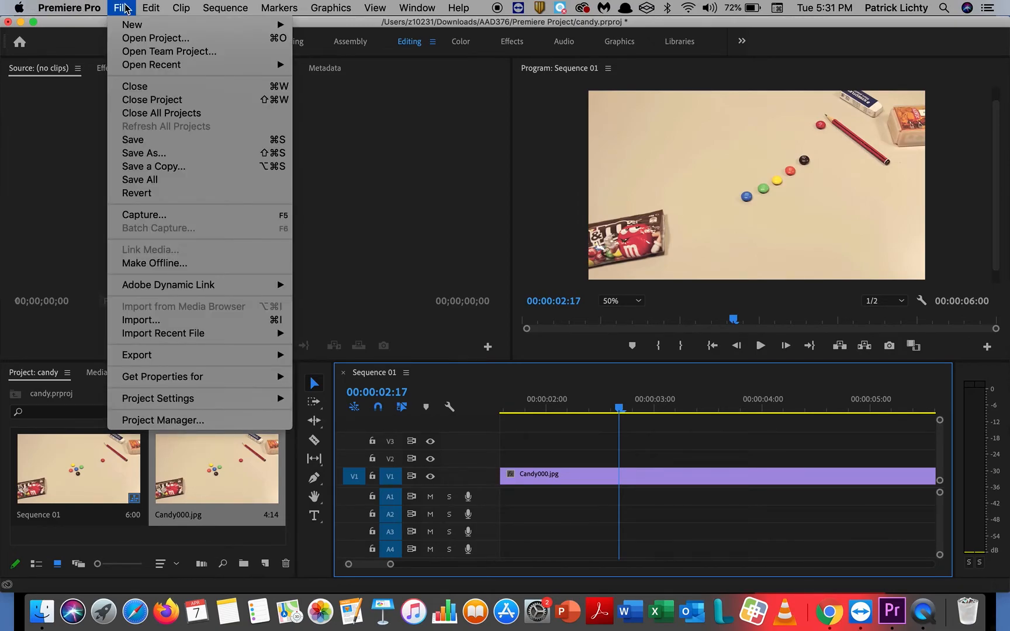
pyautogui.moveTo(191, 362)
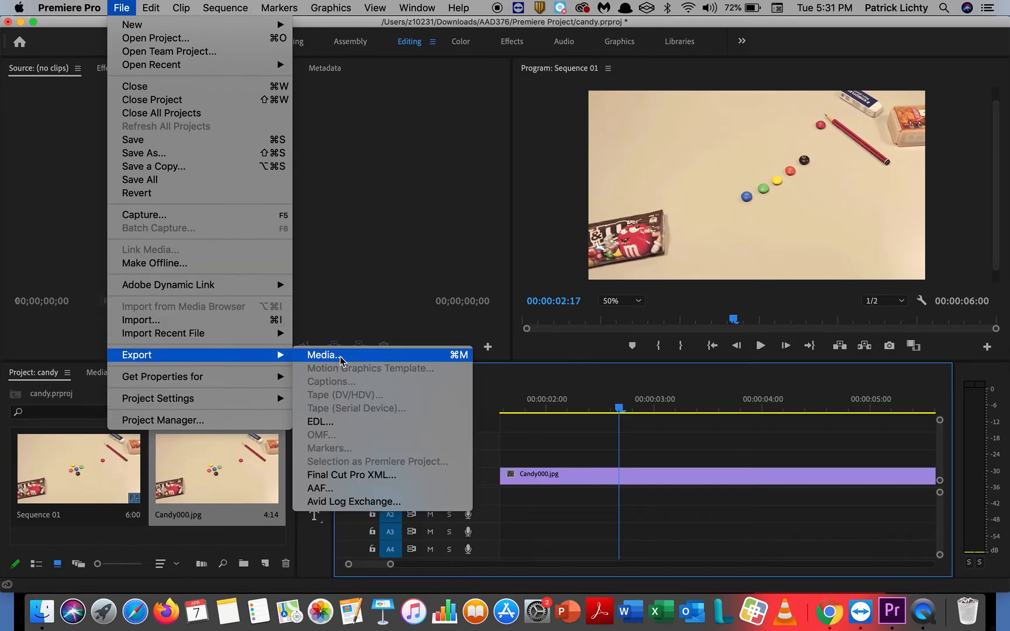
pyautogui.click(341, 357)
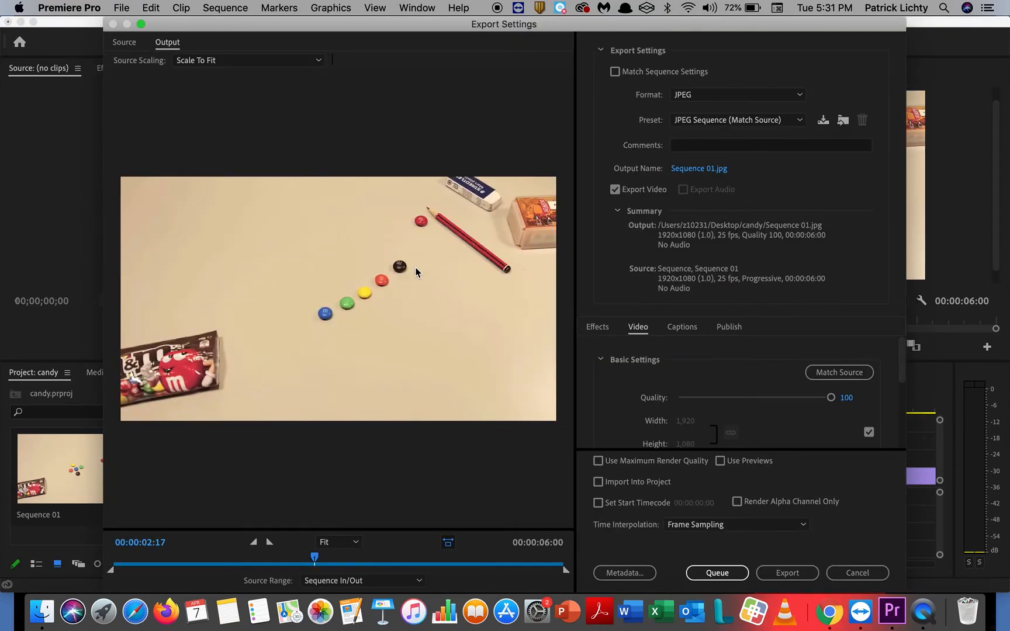
pyautogui.click(724, 95)
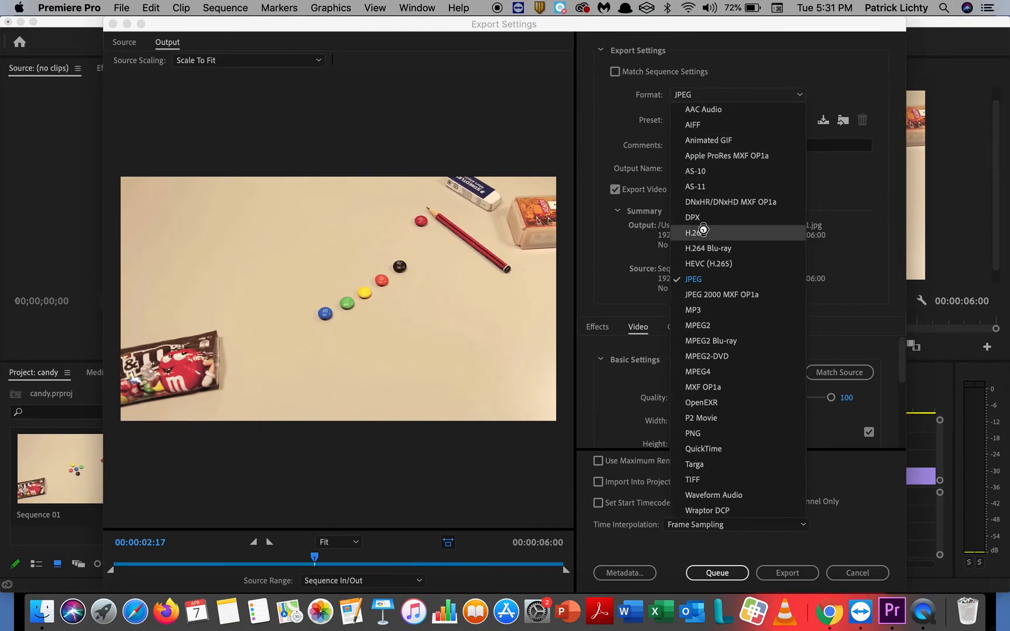
pyautogui.click(703, 229)
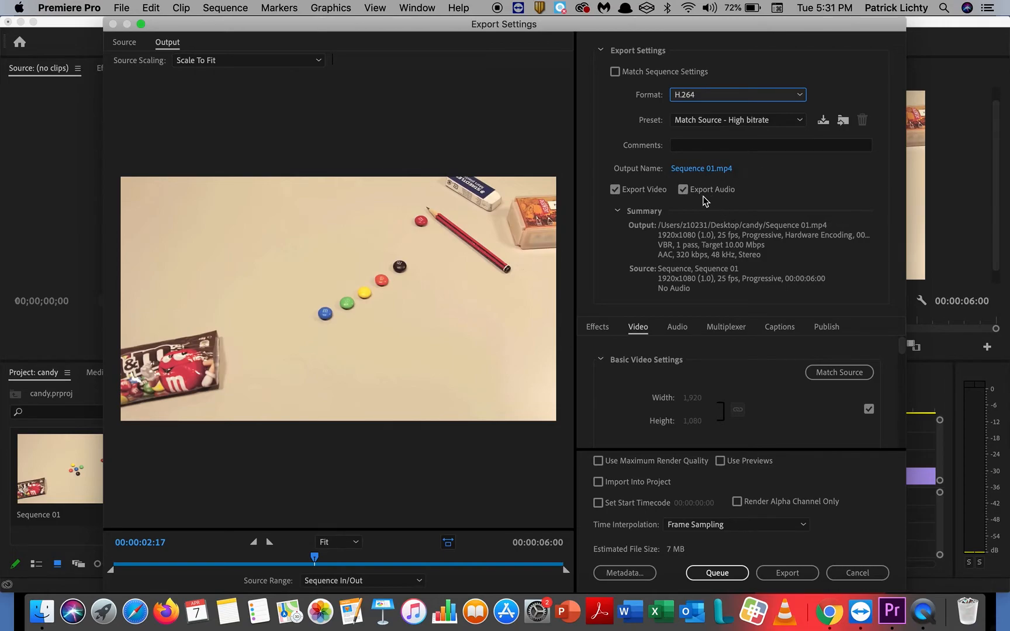
pyautogui.click(711, 170)
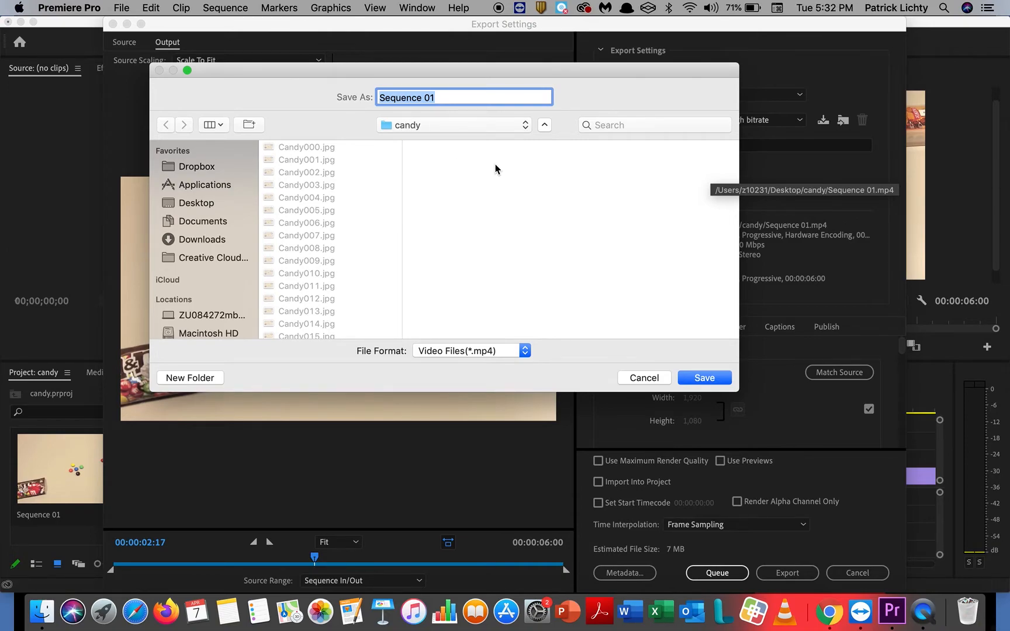
pyautogui.click(704, 378)
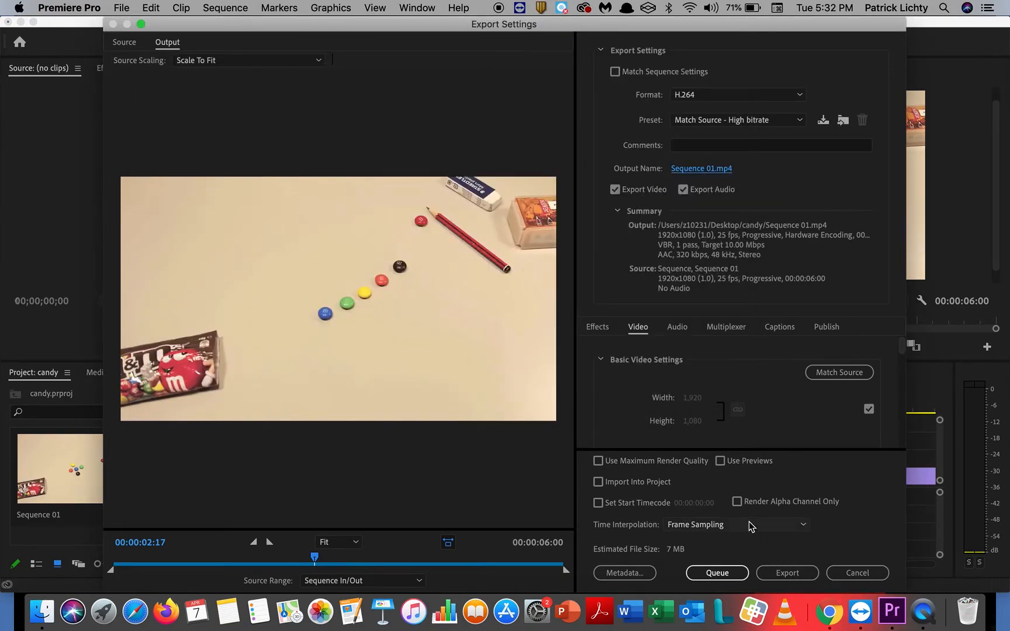
# Exclude audio from the export, enable Use Maximum Render Quality, and export the video.
pyautogui.click(682, 189)
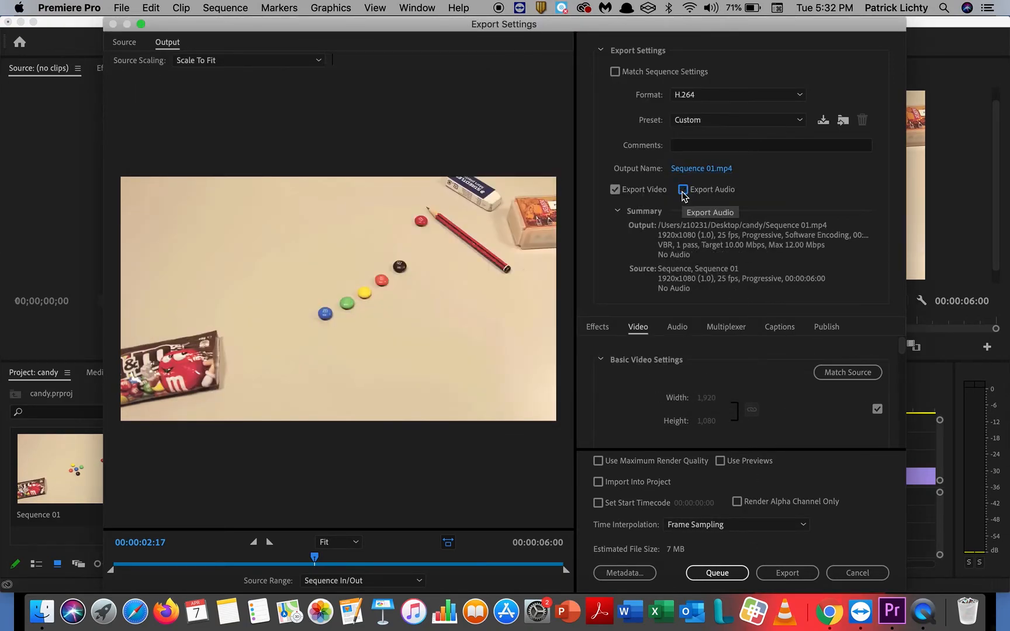
pyautogui.click(598, 461)
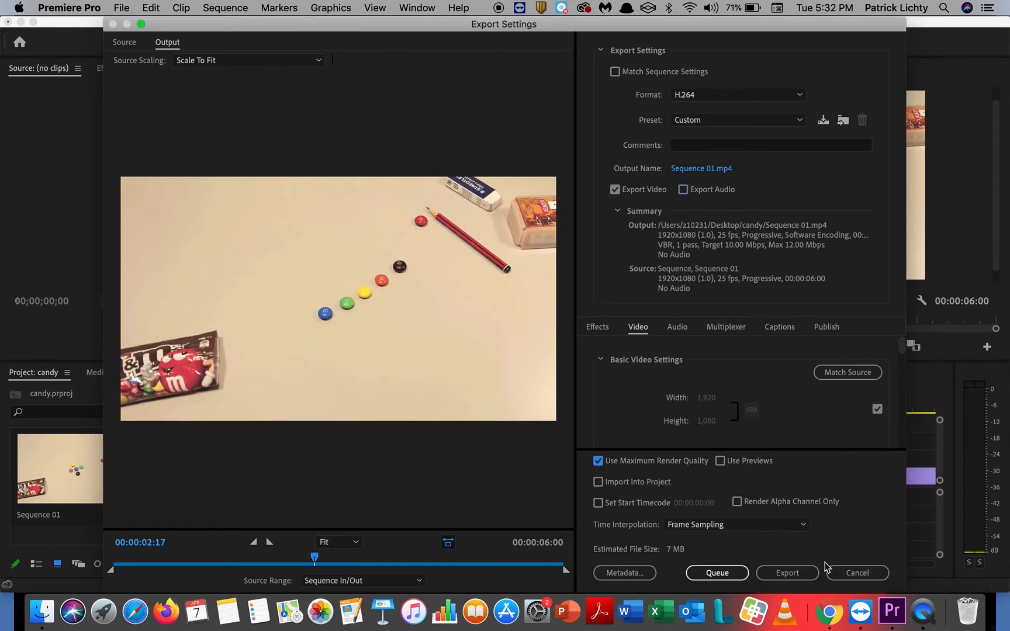
pyautogui.click(797, 575)
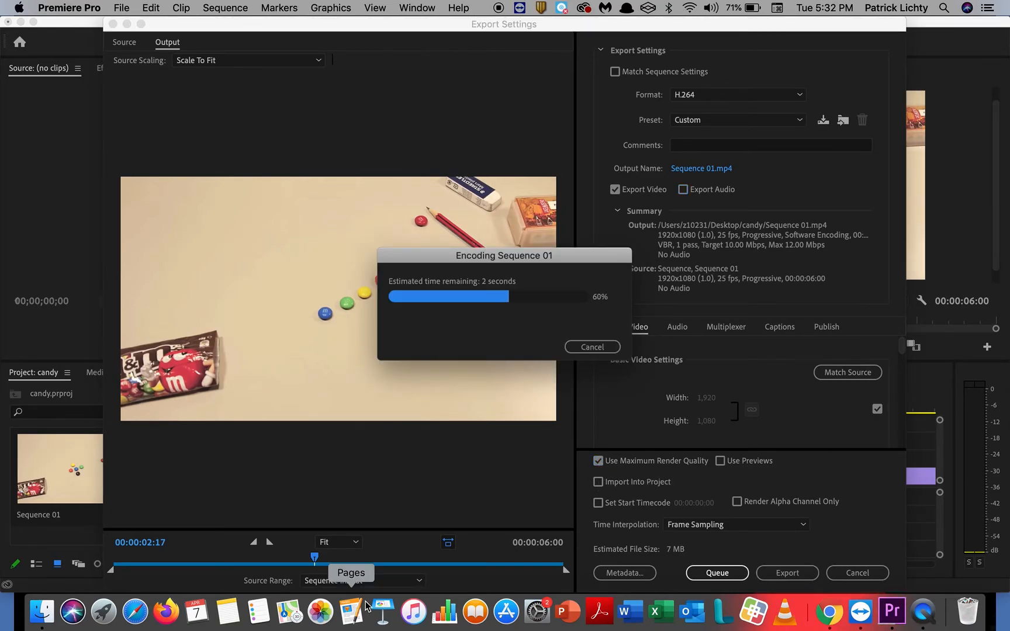
# Switch to Finder, open Sequence 01.mp4 from the Desktop's candy folder in QuickTime Player, play it through and close it.
pyautogui.click(42, 612)
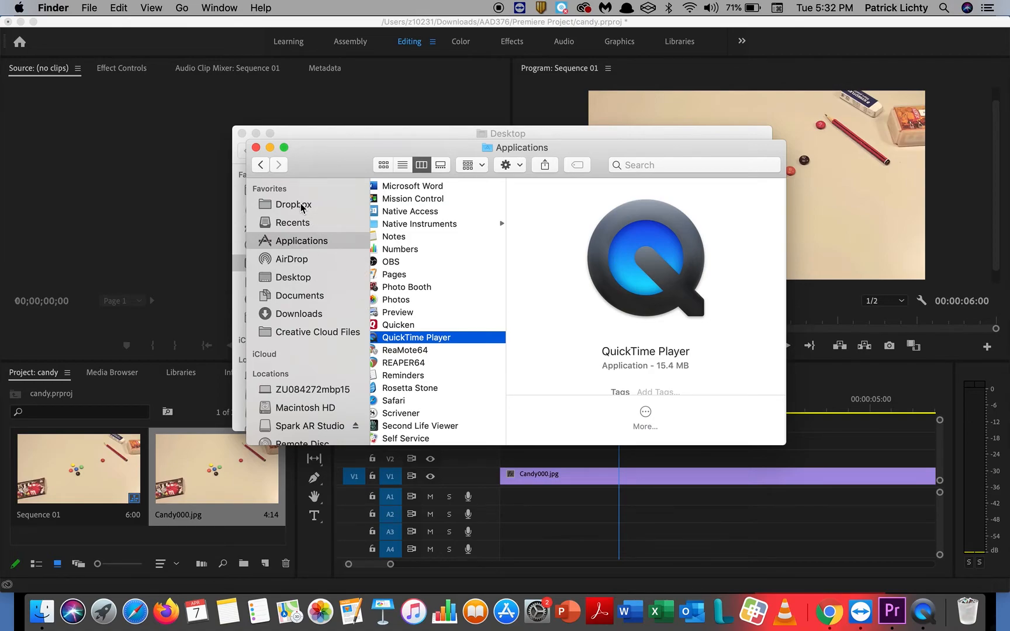
pyautogui.hscroll(-2, 462, 260)
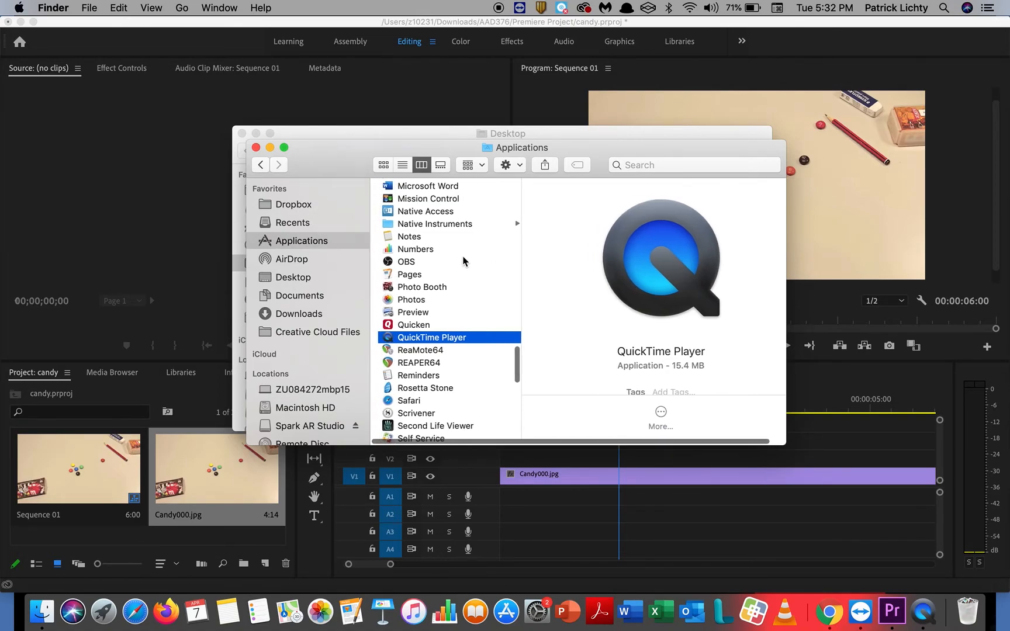
pyautogui.scroll(-3, 462, 260)
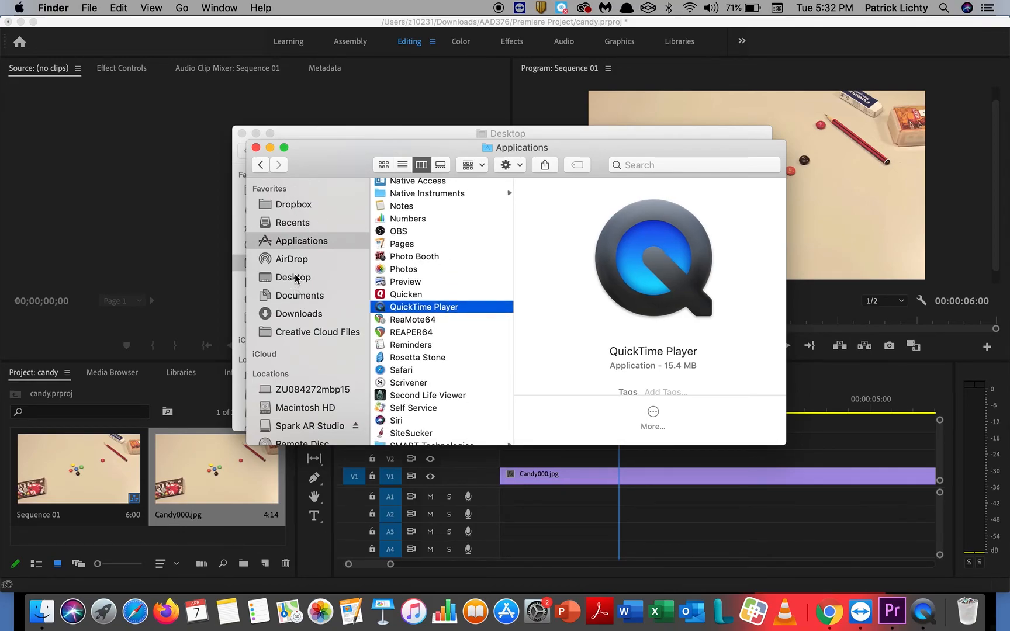
pyautogui.click(295, 278)
pyautogui.doubleClick(457, 233)
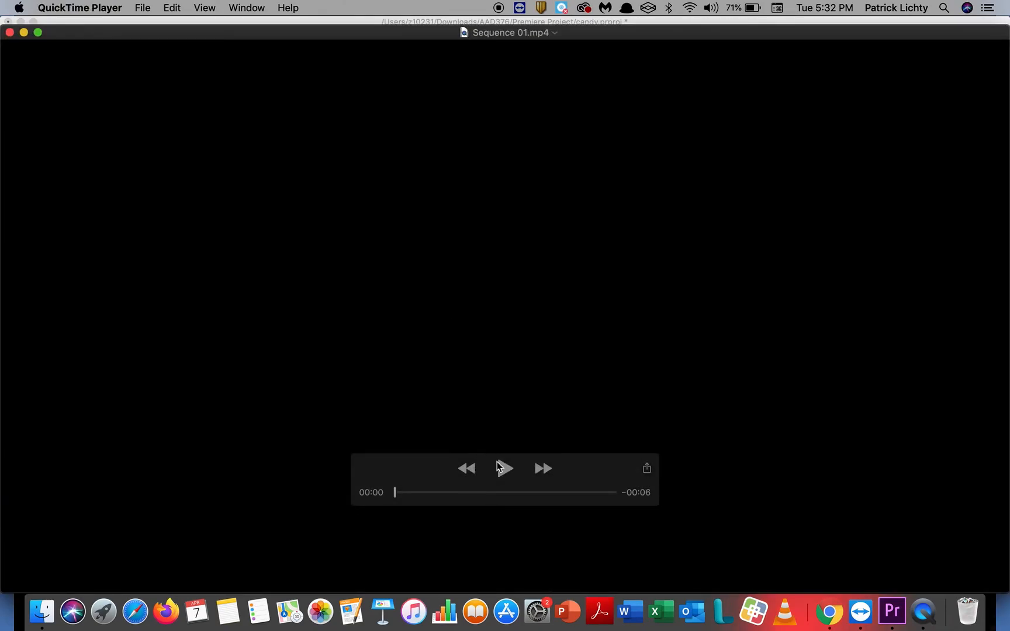
pyautogui.click(500, 467)
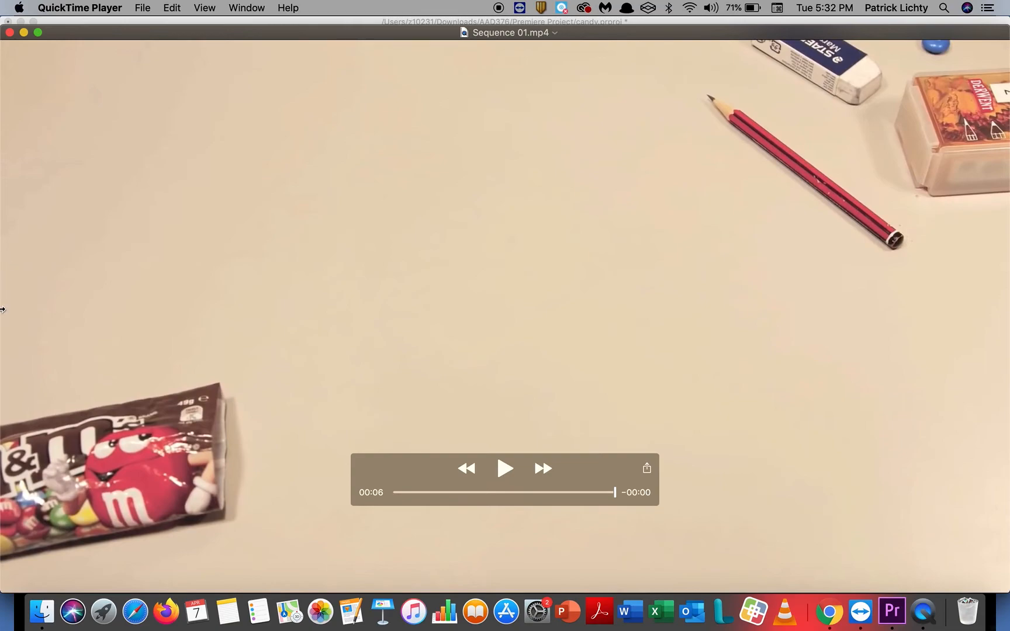
pyautogui.click(9, 32)
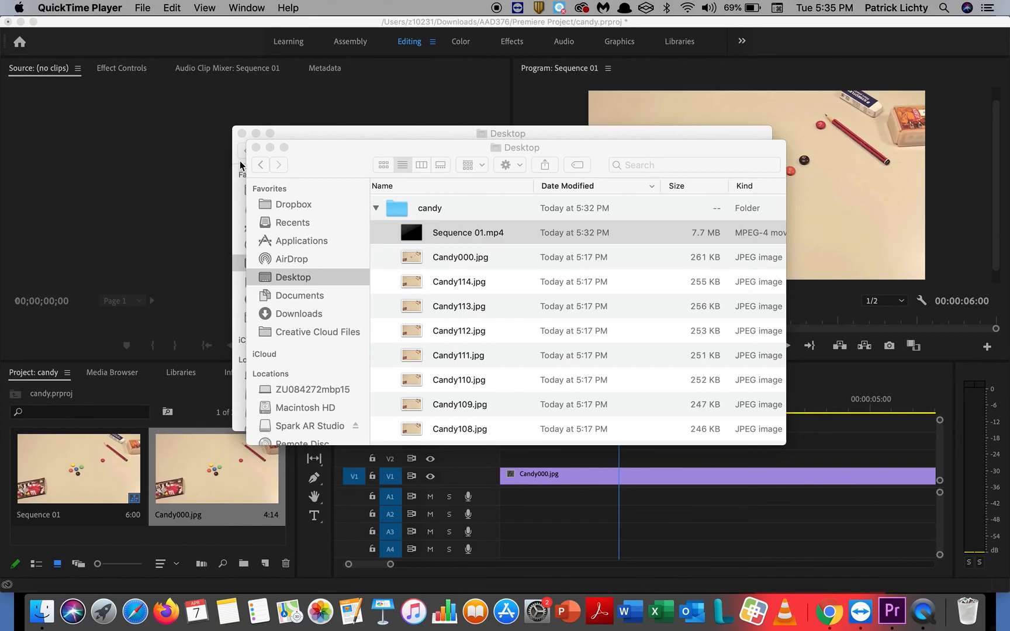
pyautogui.click(239, 164)
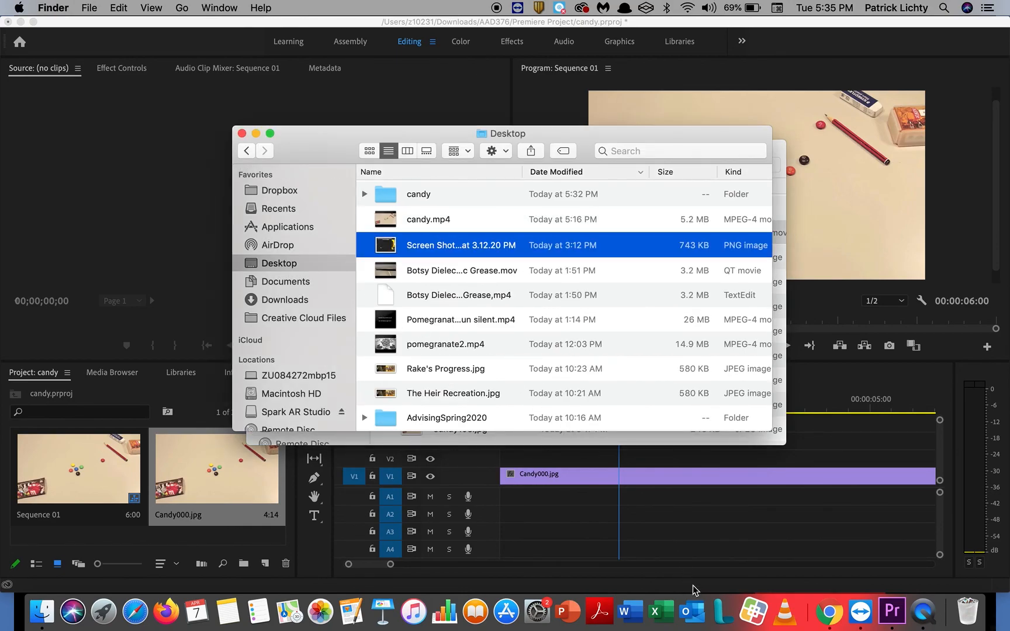
pyautogui.click(923, 614)
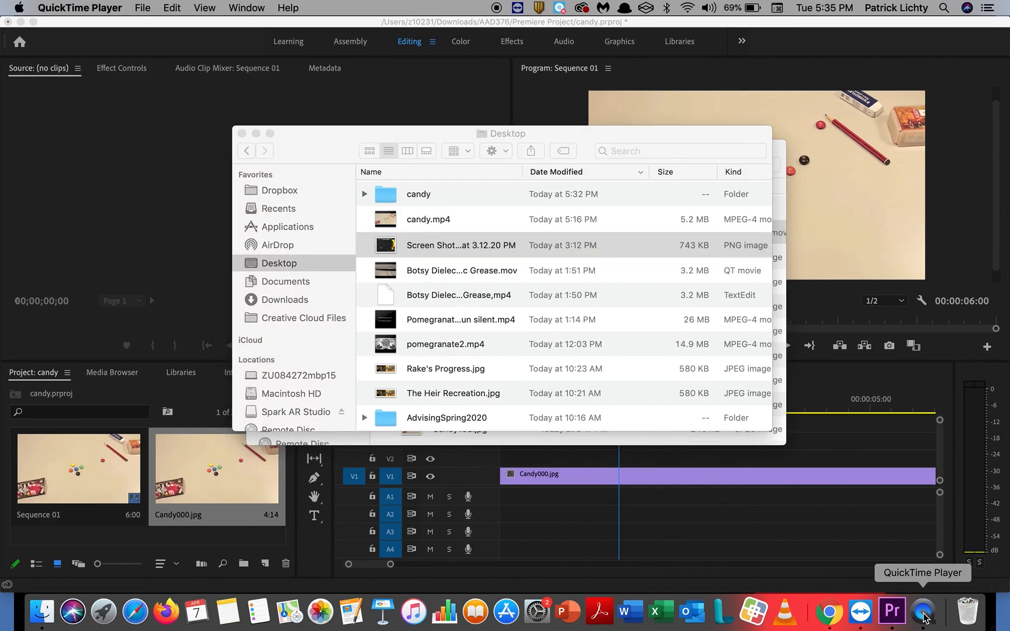